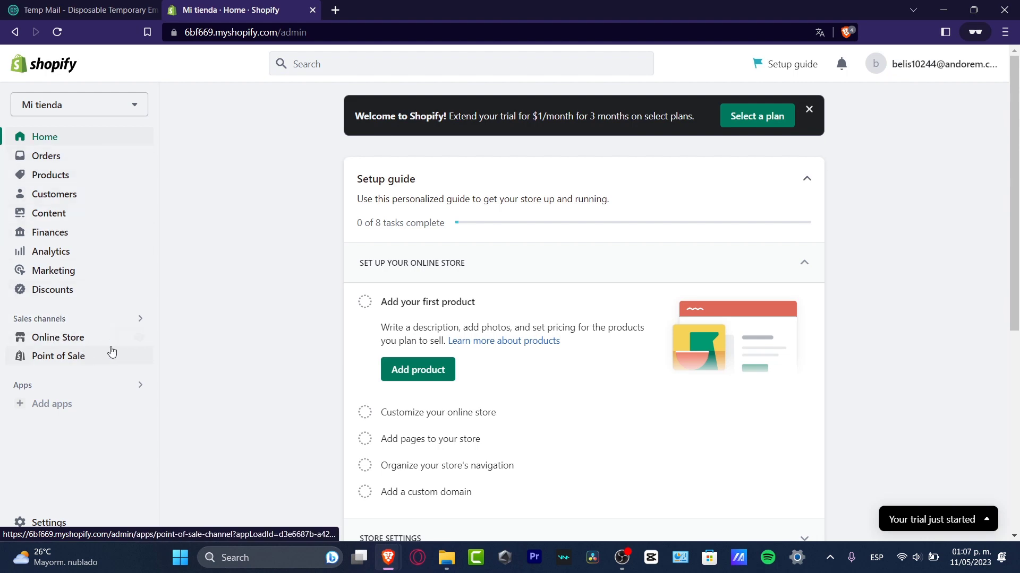
Open the Online Store themes page and check that Dawn 9.0.0 is the current theme.
left_click(94, 344)
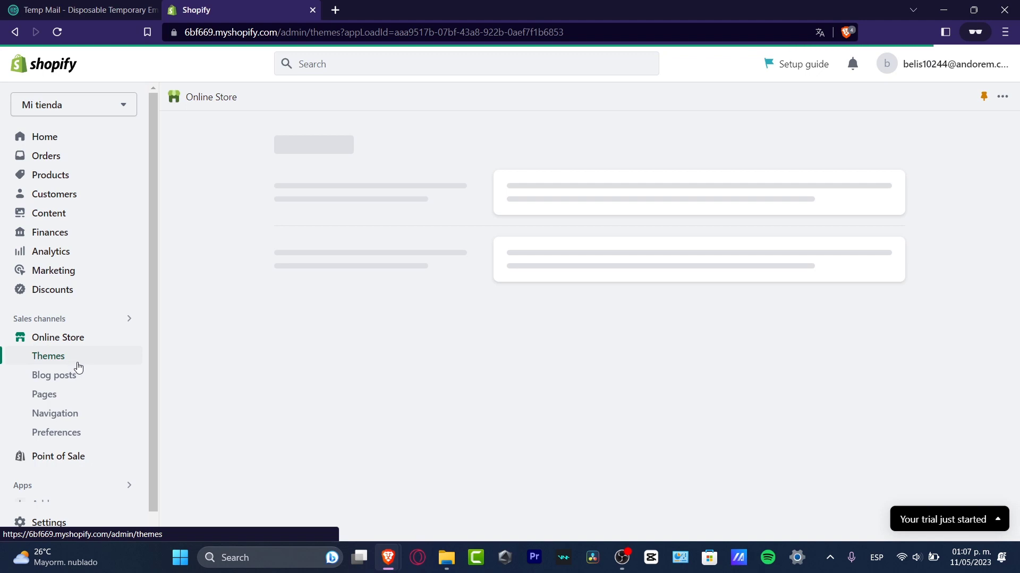
scroll(512, 343, "down", 4)
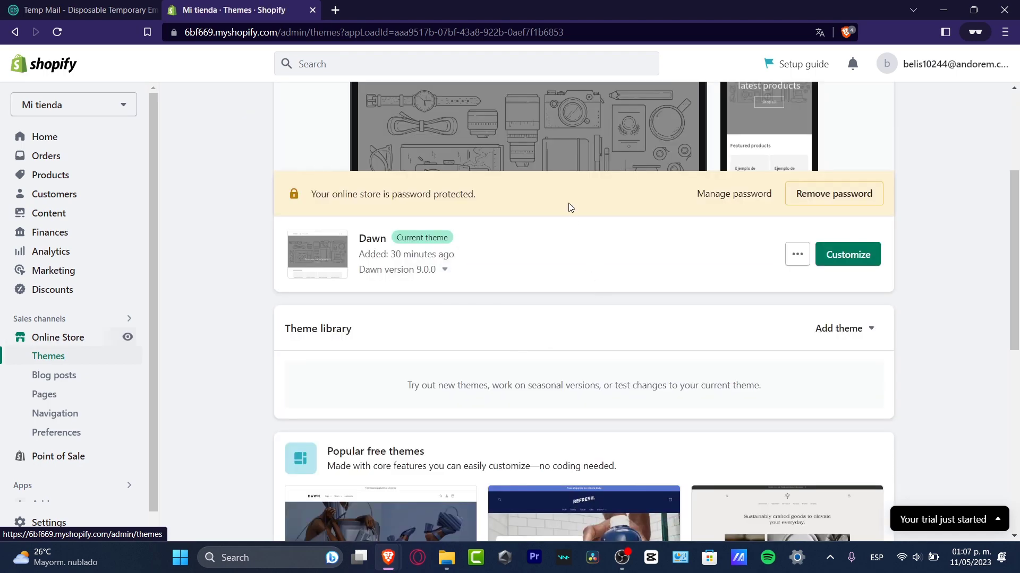
scroll(570, 207, "down", 4)
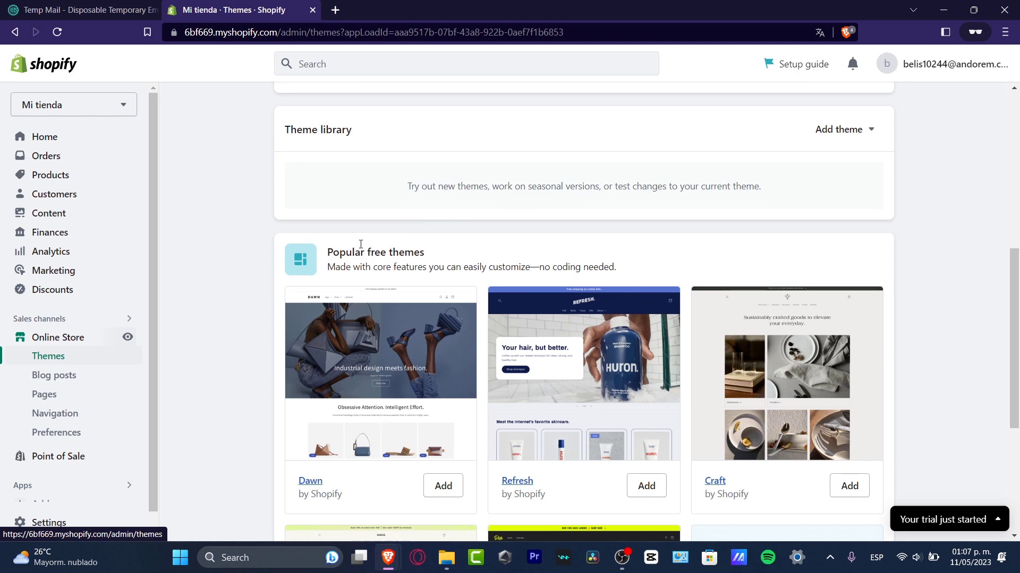
left_click_drag(360, 244, 432, 253)
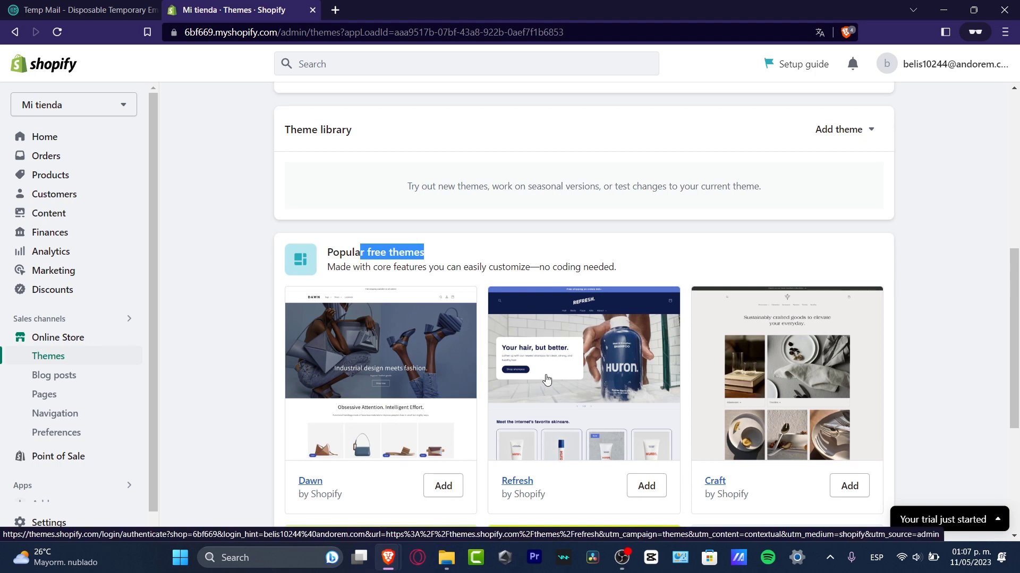
scroll(547, 381, "down", 4)
scroll(547, 381, "down", 1)
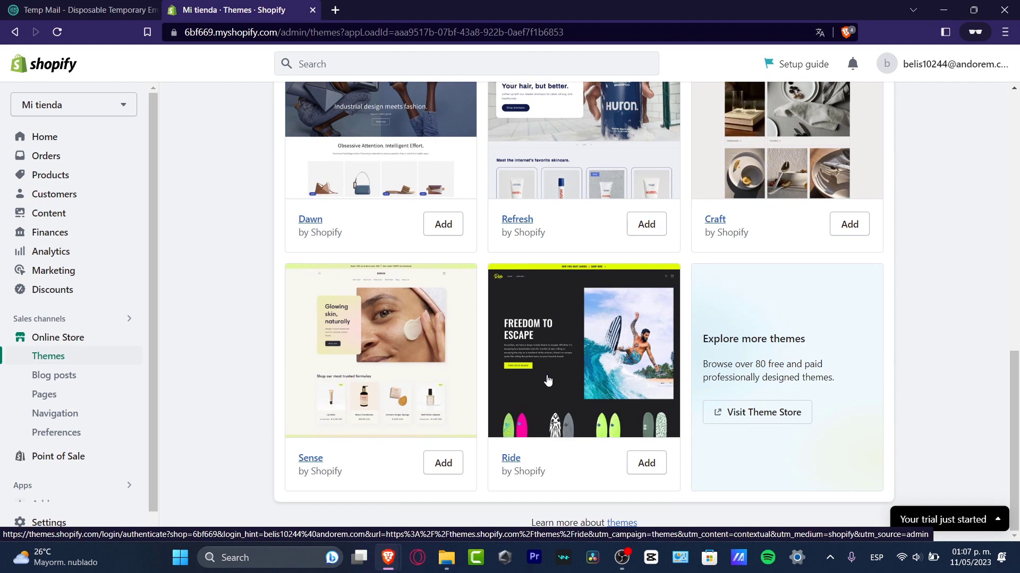
scroll(547, 380, "up", 10)
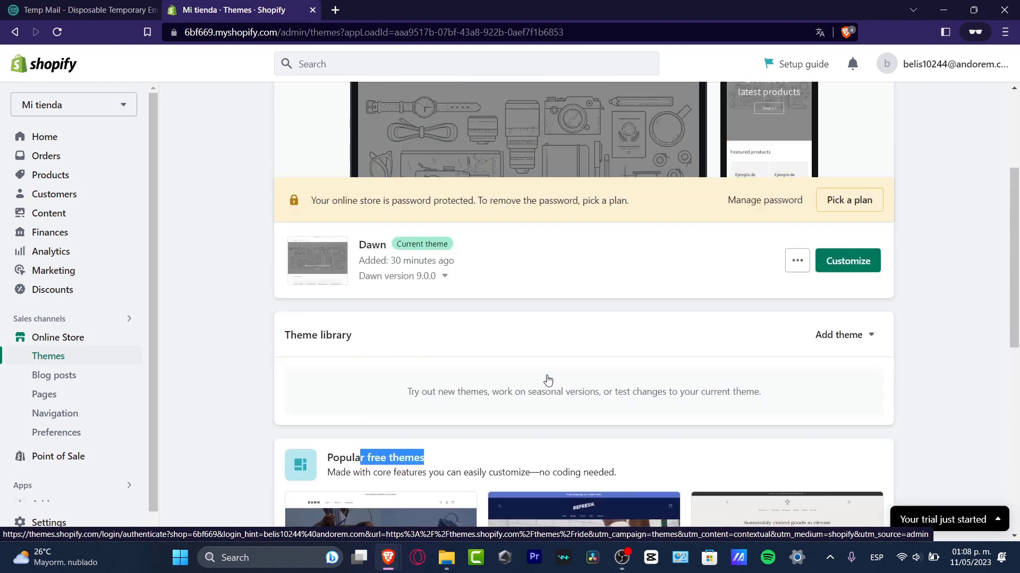
Open the Dawn theme editor for the home page.
left_click(850, 451)
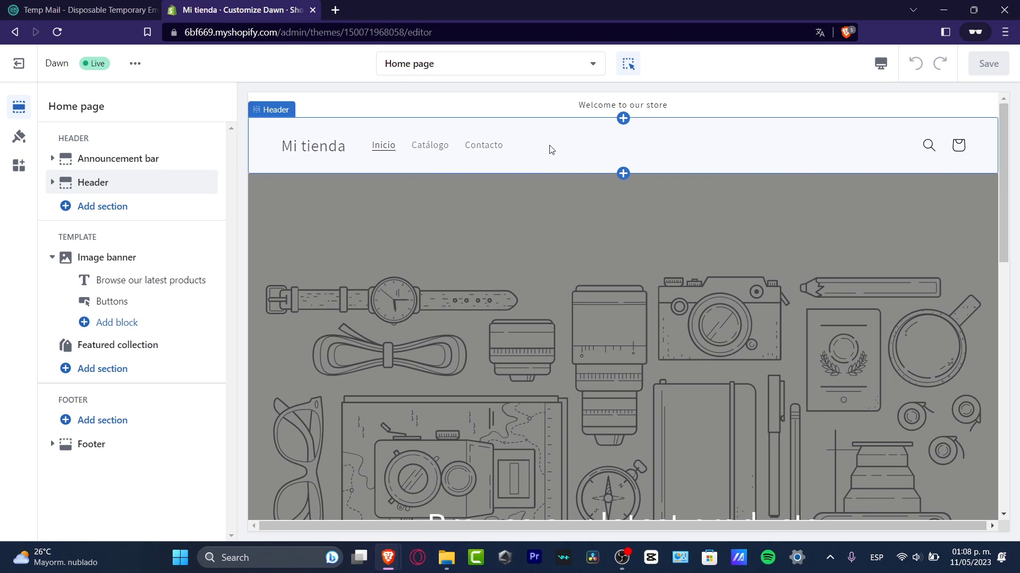
scroll(661, 317, "down", 10)
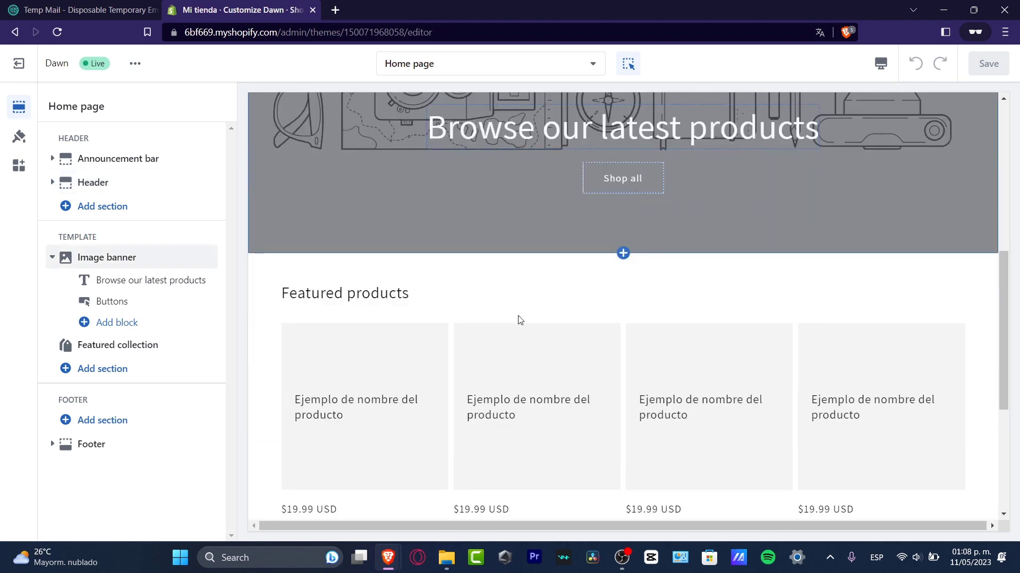
scroll(494, 326, "down", 1)
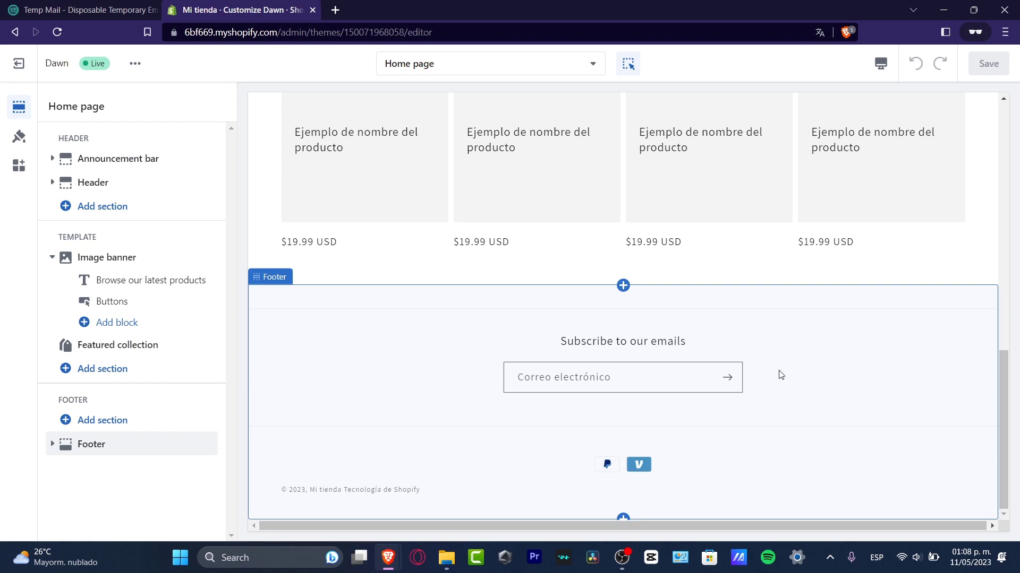
scroll(873, 338, "up", 11)
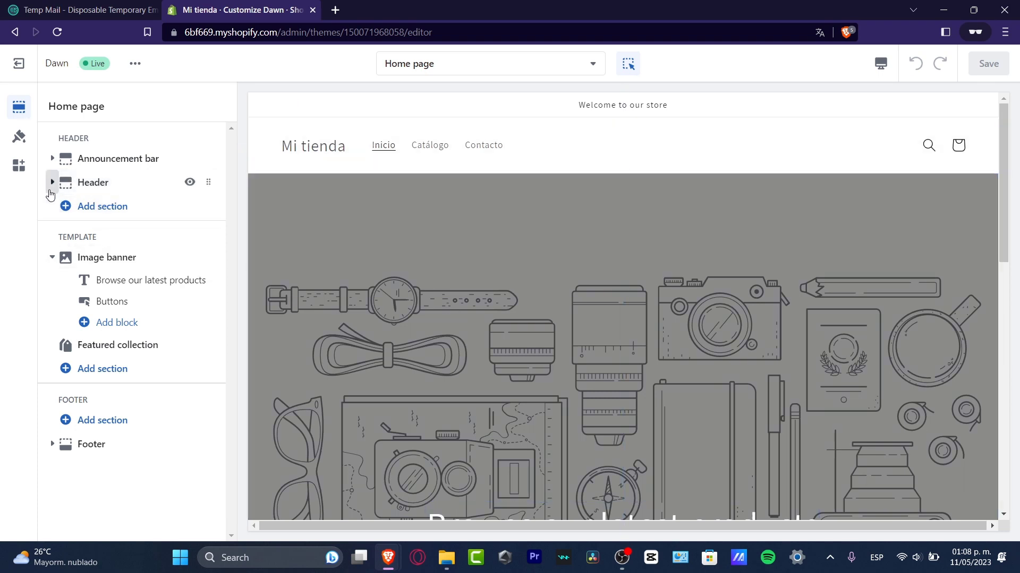
Remove the default Image banner section from the home page.
left_click(765, 375)
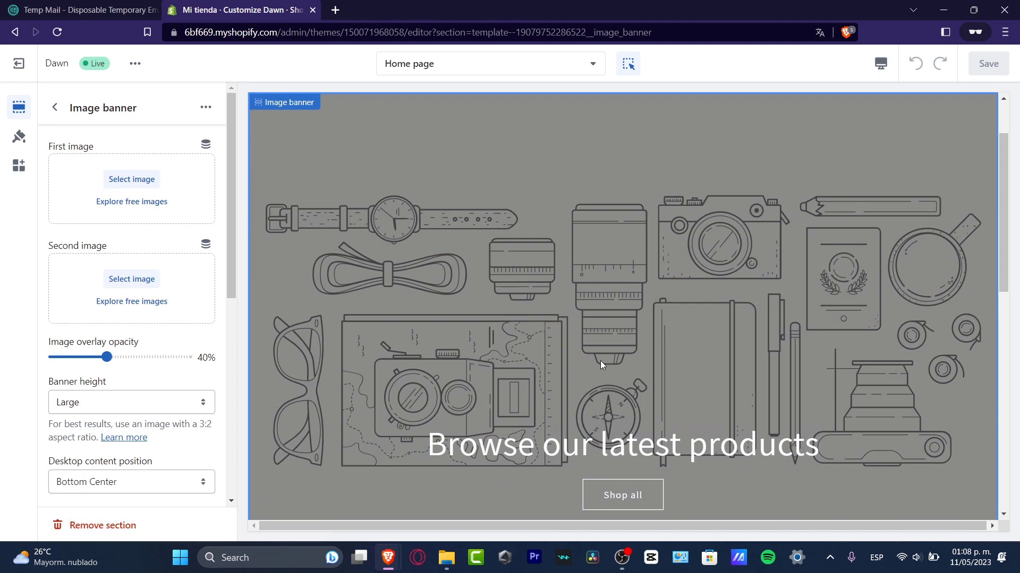
scroll(600, 361, "down", 4)
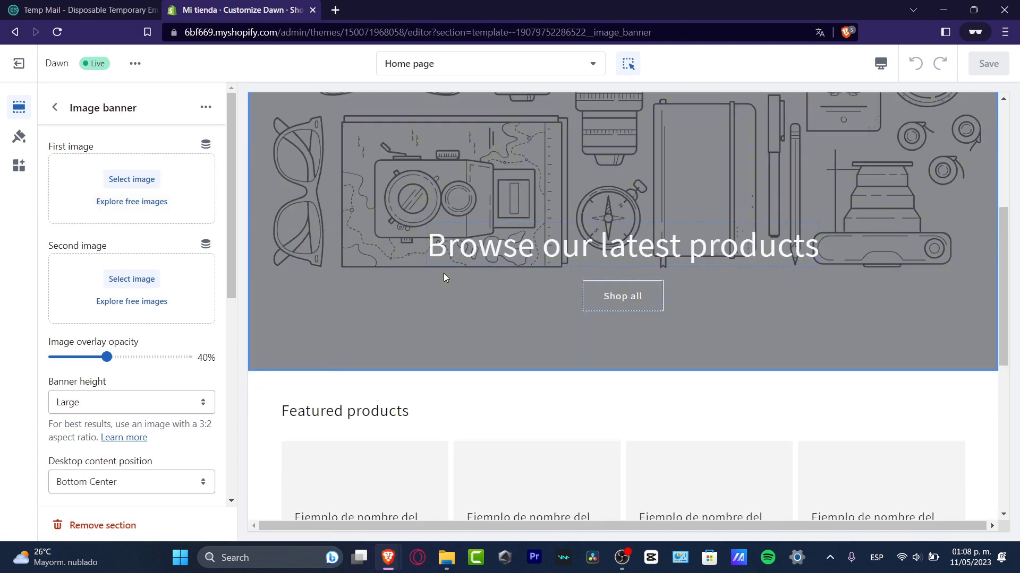
scroll(690, 365, "up", 5)
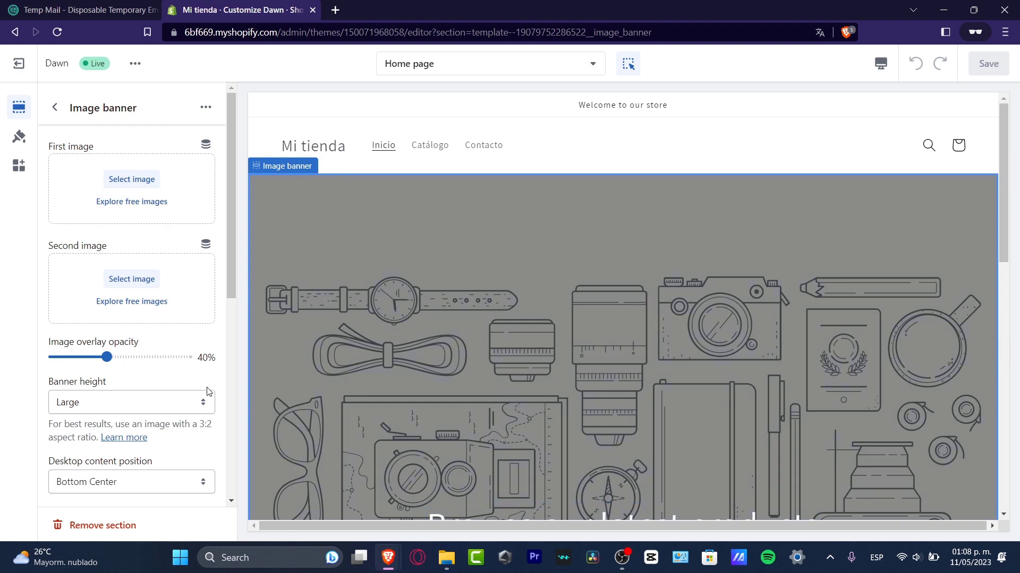
scroll(207, 391, "down", 4)
left_click(101, 528)
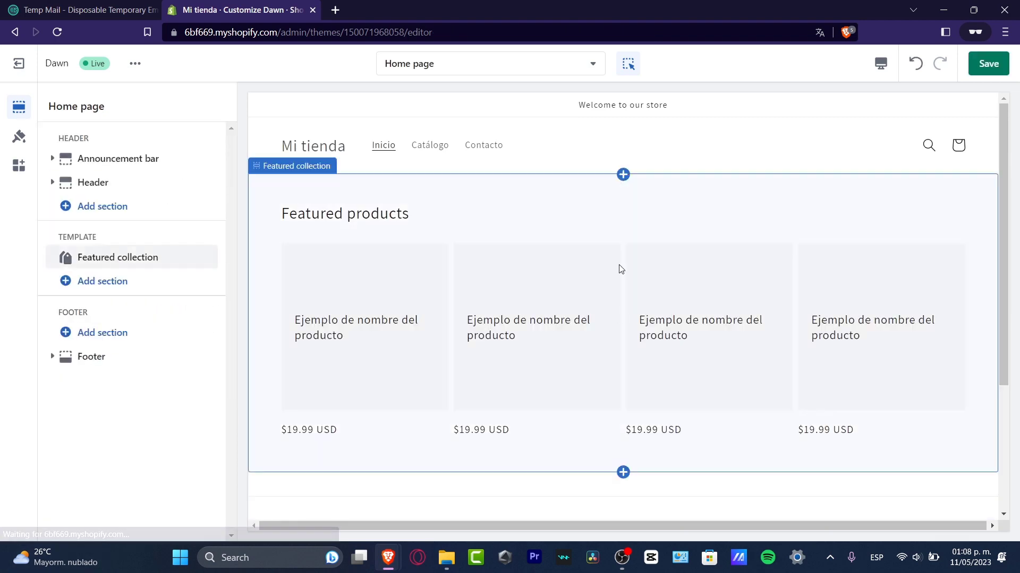
Add a Custom Liquid section below the header.
scroll(664, 308, "down", 5)
scroll(690, 334, "up", 5)
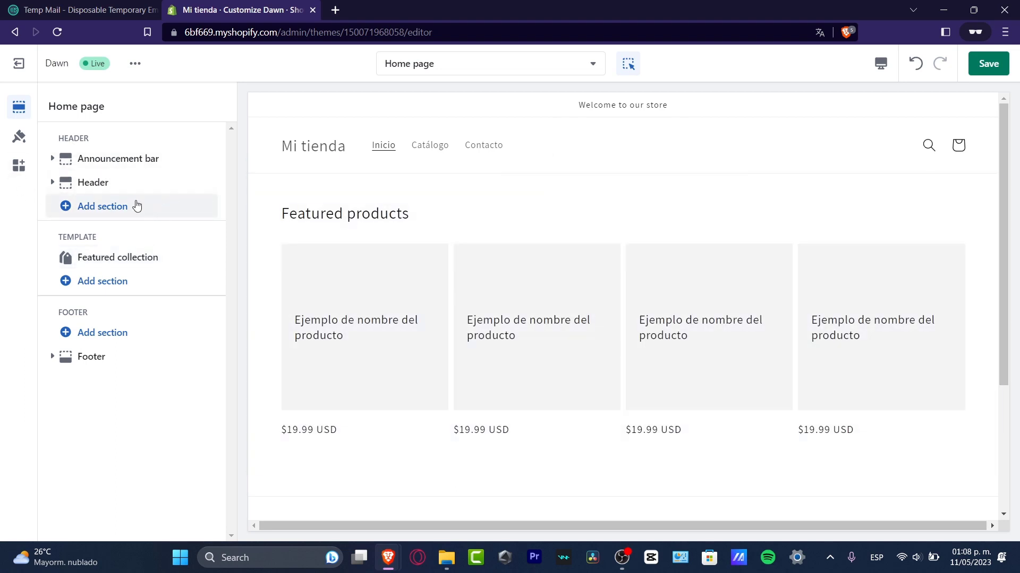
left_click(119, 208)
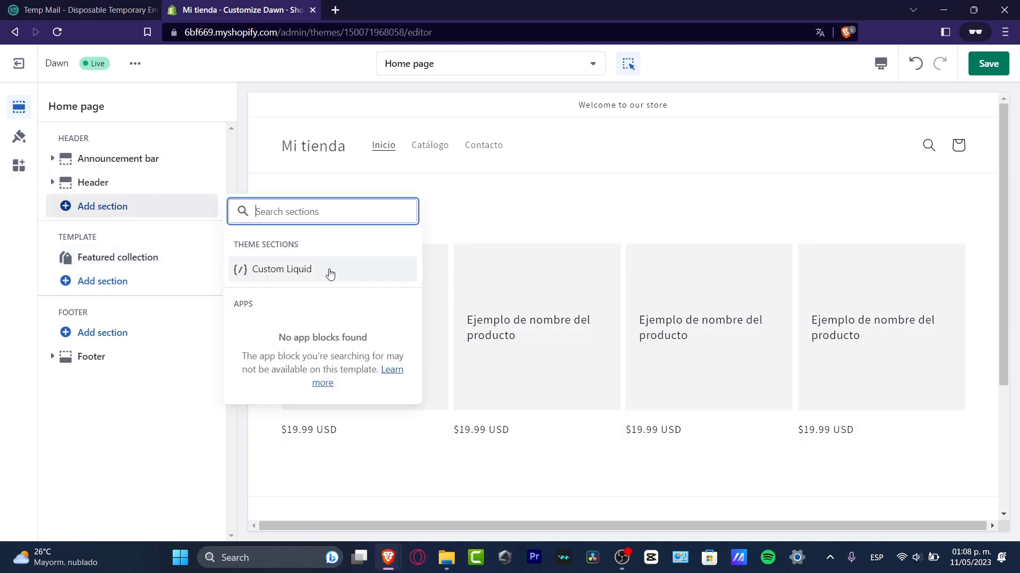
left_click(285, 271)
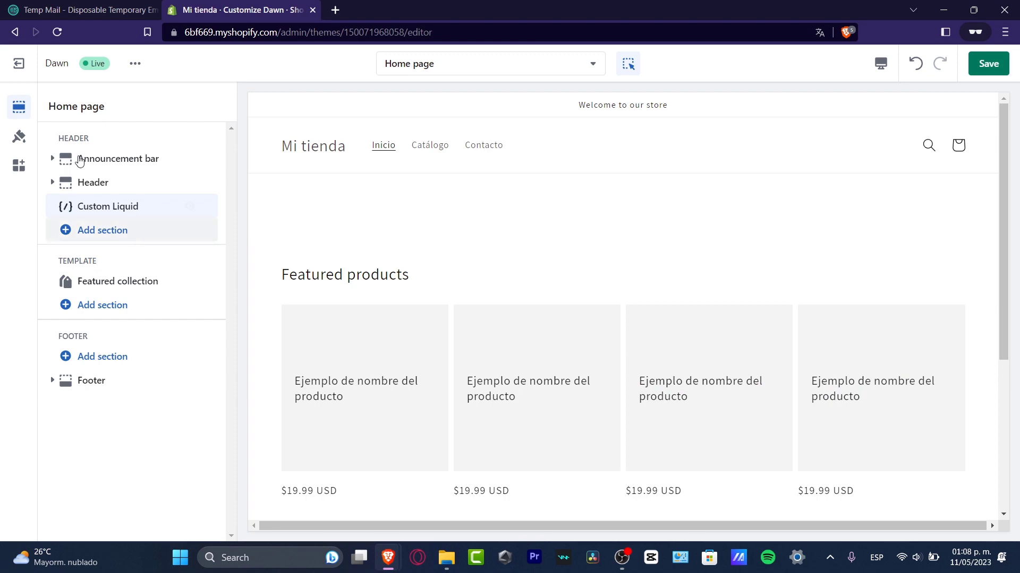
Expand the Header group and bring up the template's list of sections.
left_click(52, 183)
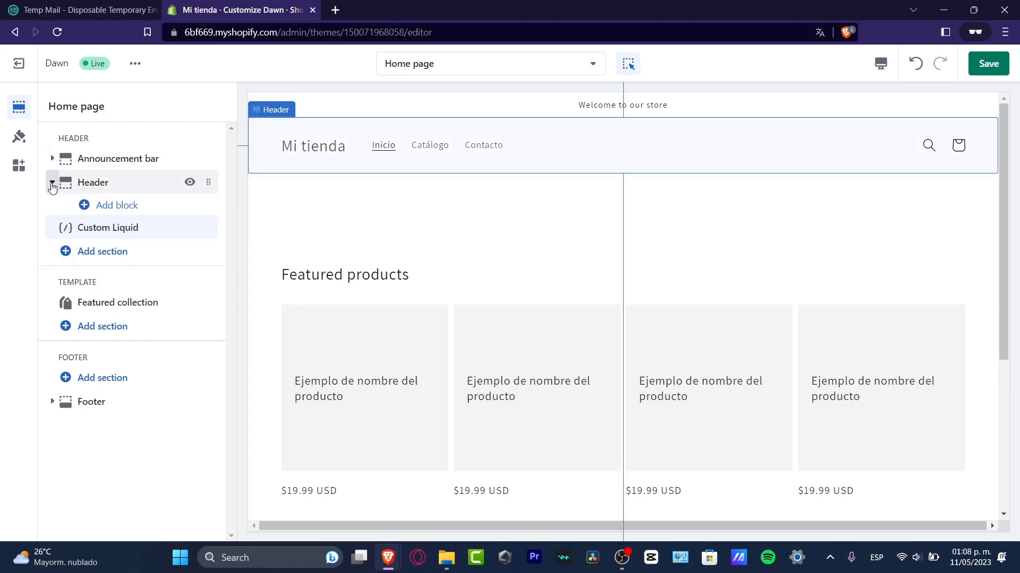
left_click(85, 206)
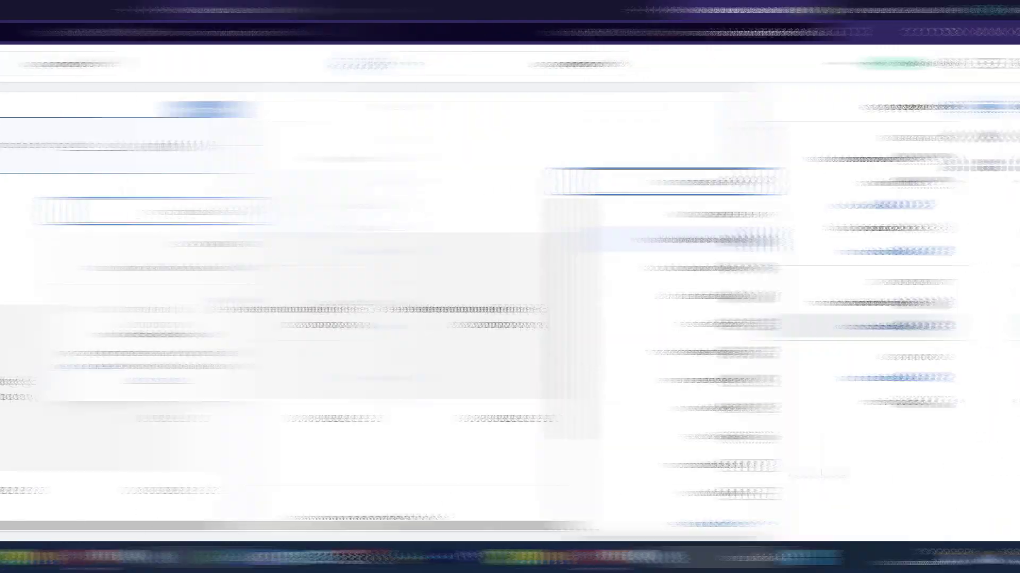
left_click(102, 326)
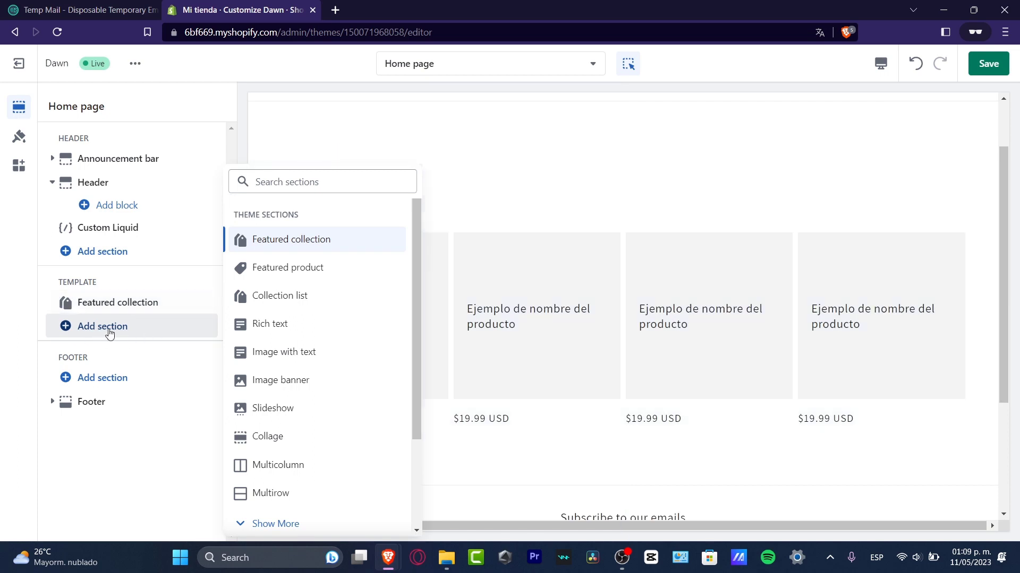
Add a Video section to the template and drag it above Featured collection.
scroll(331, 353, "down", 2)
scroll(332, 353, "down", 1)
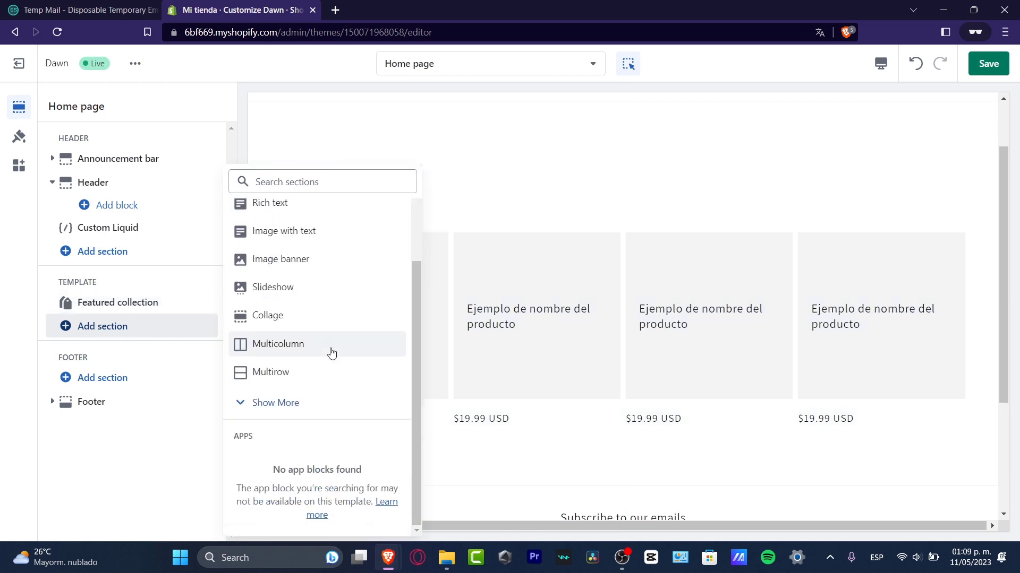
left_click(299, 403)
scroll(321, 273, "down", 4)
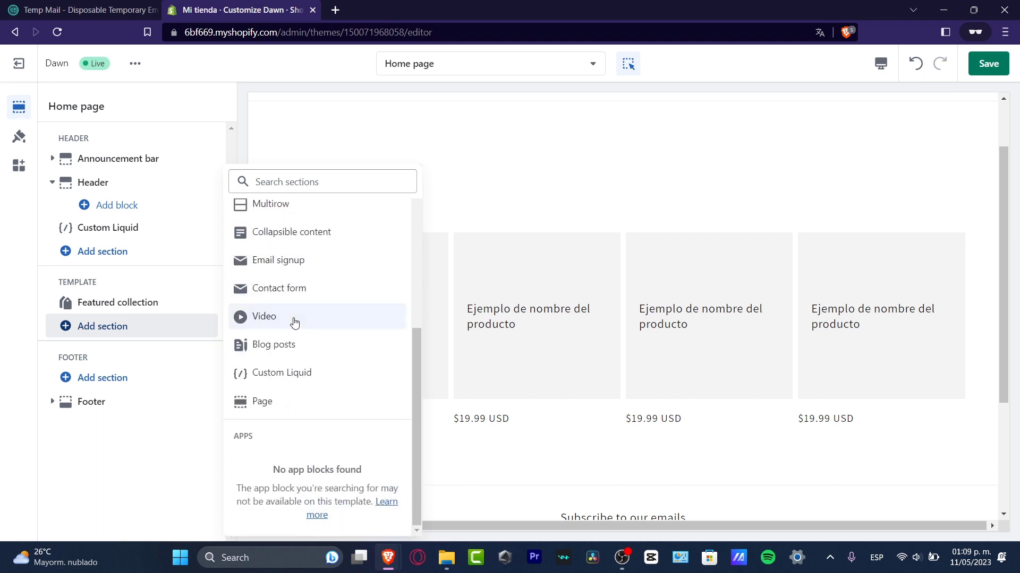
left_click(295, 322)
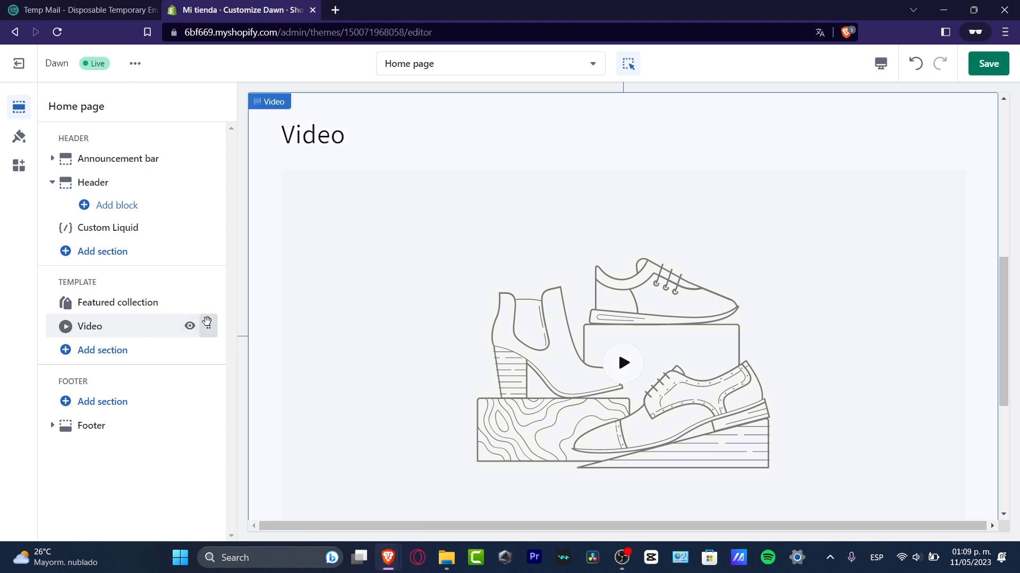
left_click_drag(206, 319, 194, 276)
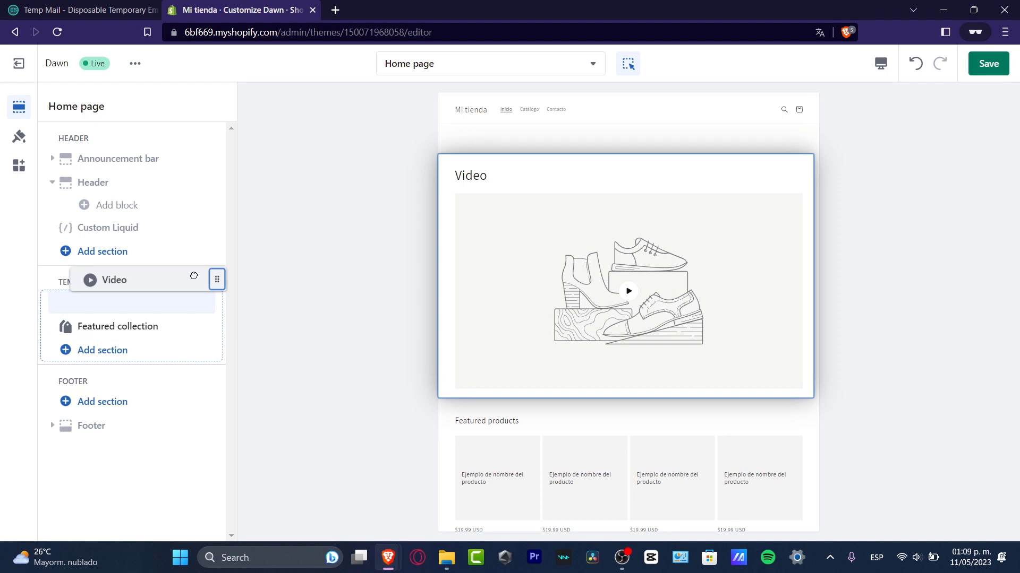
mouse_move(194, 275)
left_mouse_down()
mouse_move(203, 372)
mouse_move(193, 296)
left_mouse_up()
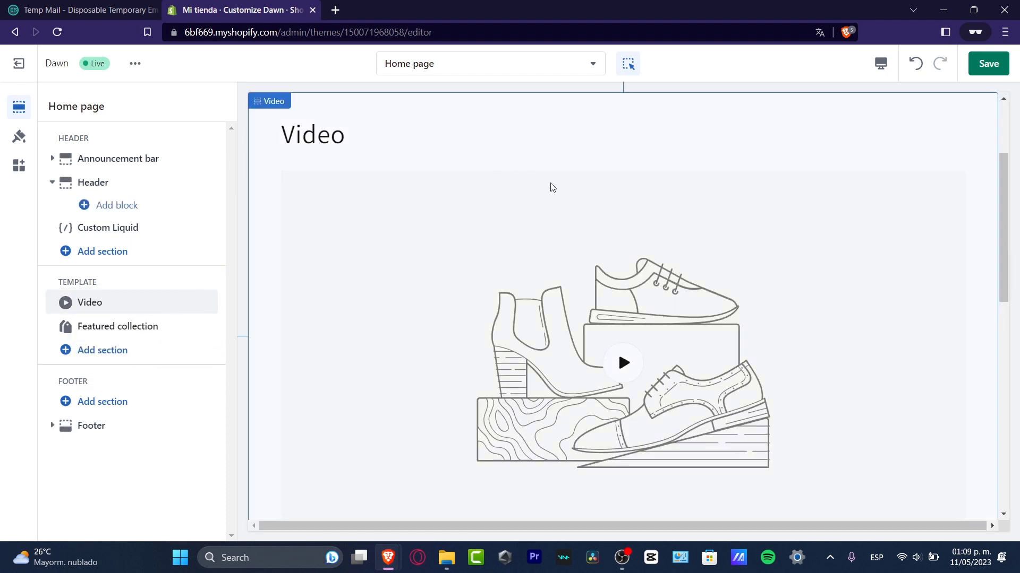
left_click(564, 192)
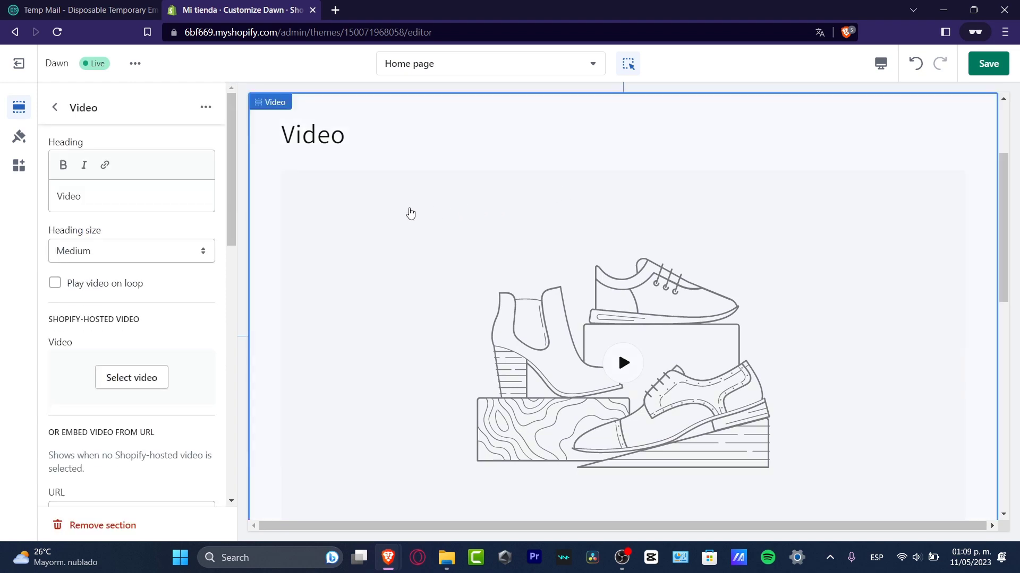
left_click_drag(102, 202, 50, 194)
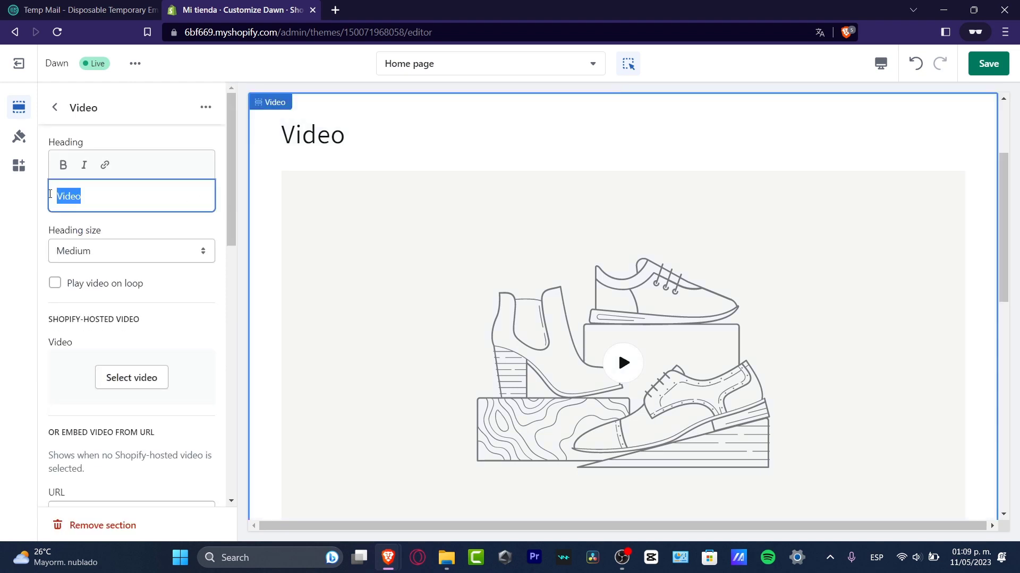
key("BackSpace")
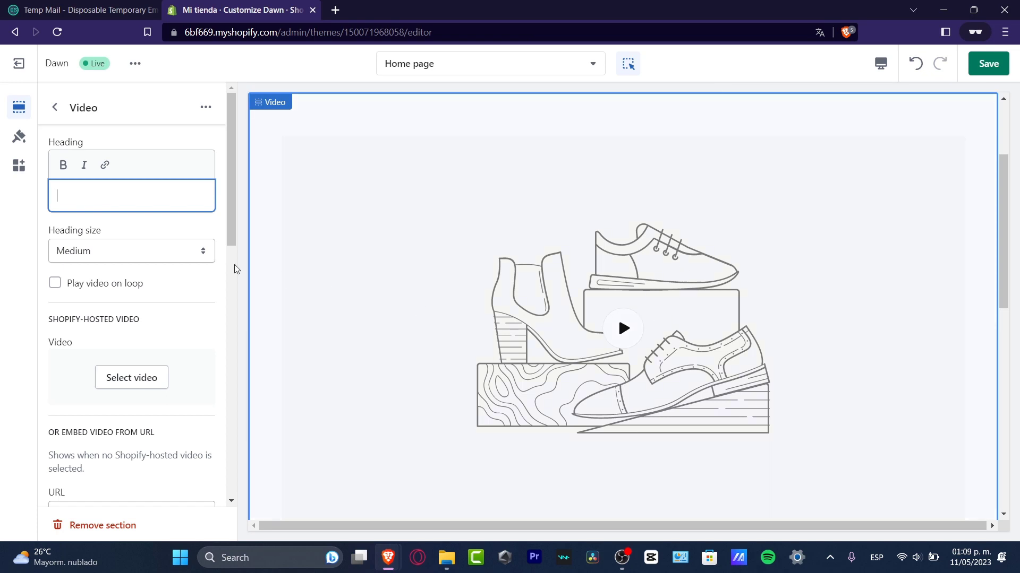
left_click(113, 244)
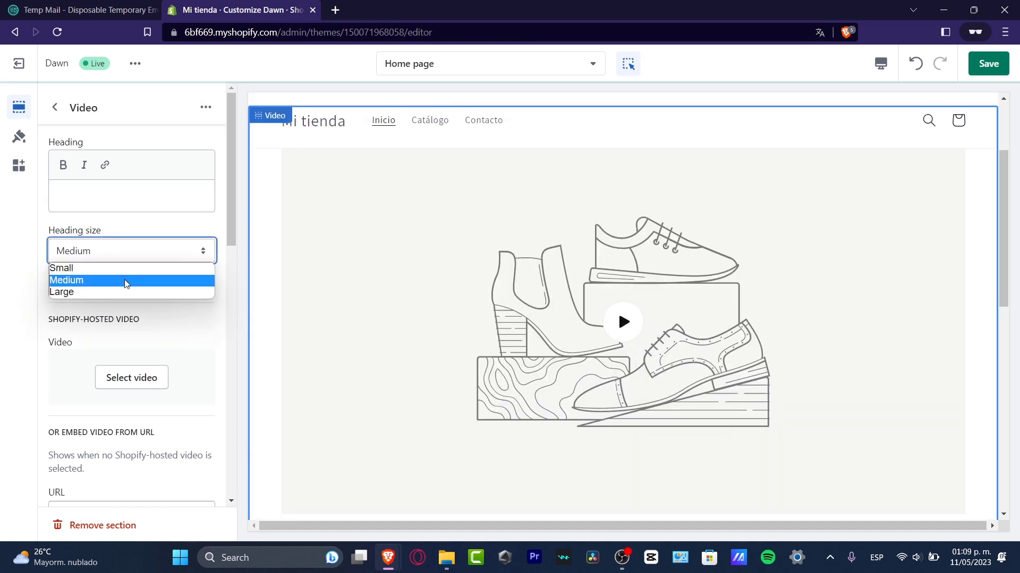
left_click(129, 294)
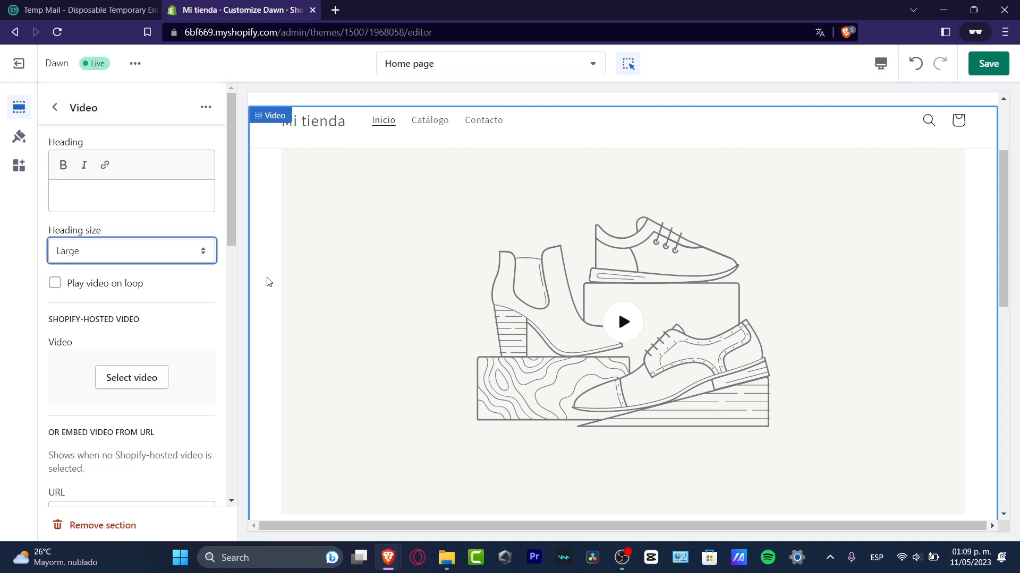
left_click(77, 289)
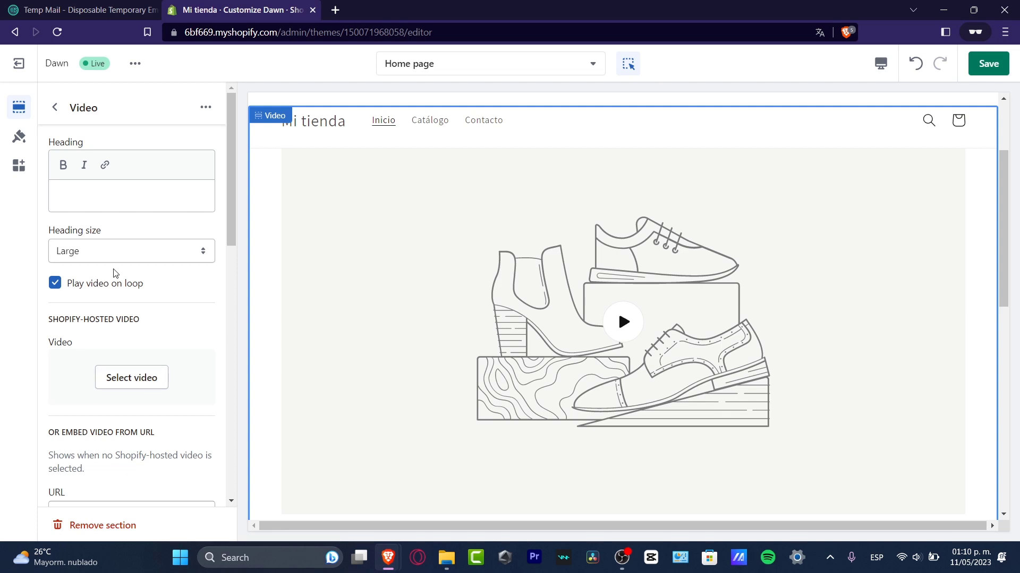
scroll(170, 340, "down", 4)
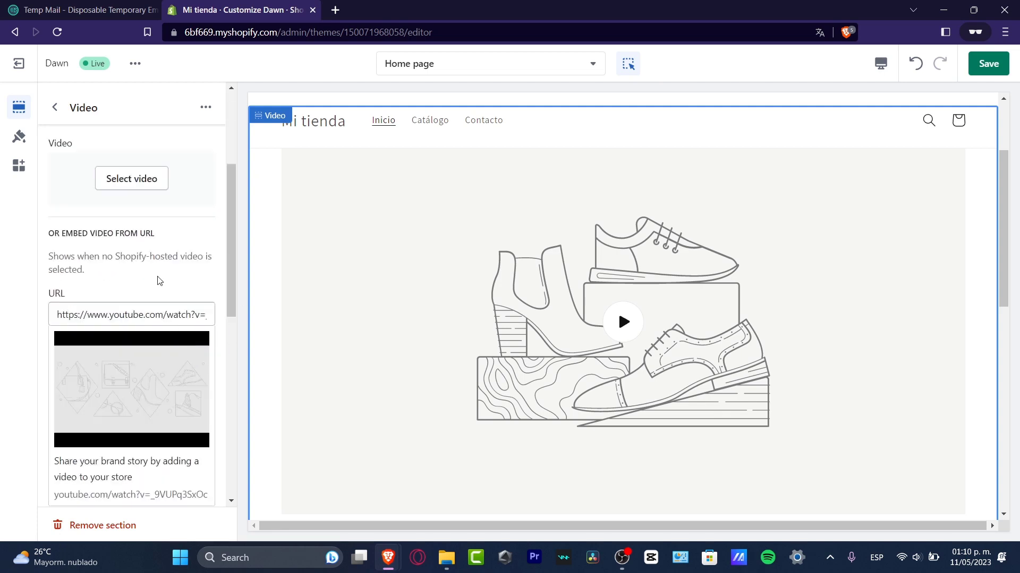
scroll(157, 343, "down", 7)
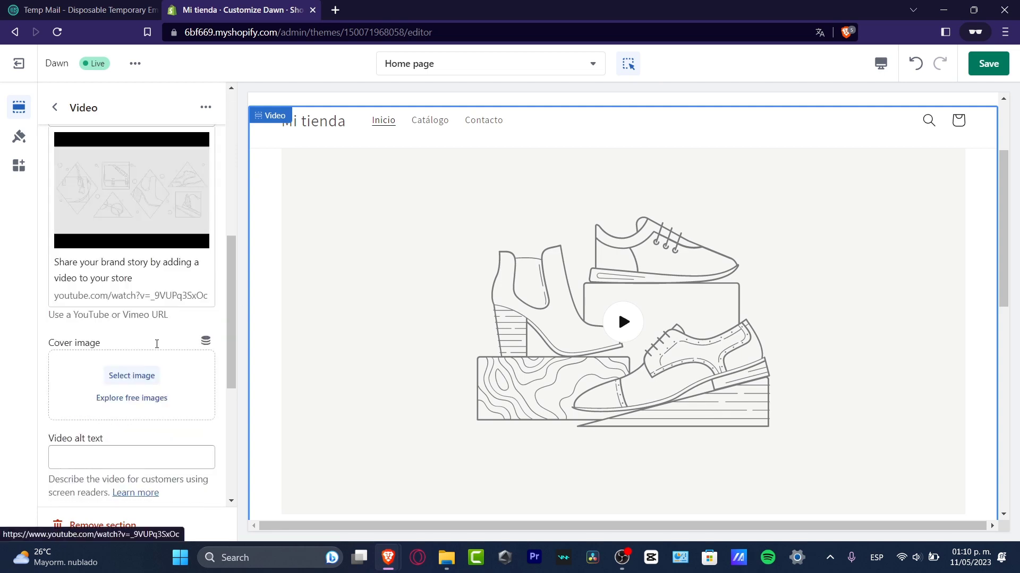
scroll(195, 374, "down", 2)
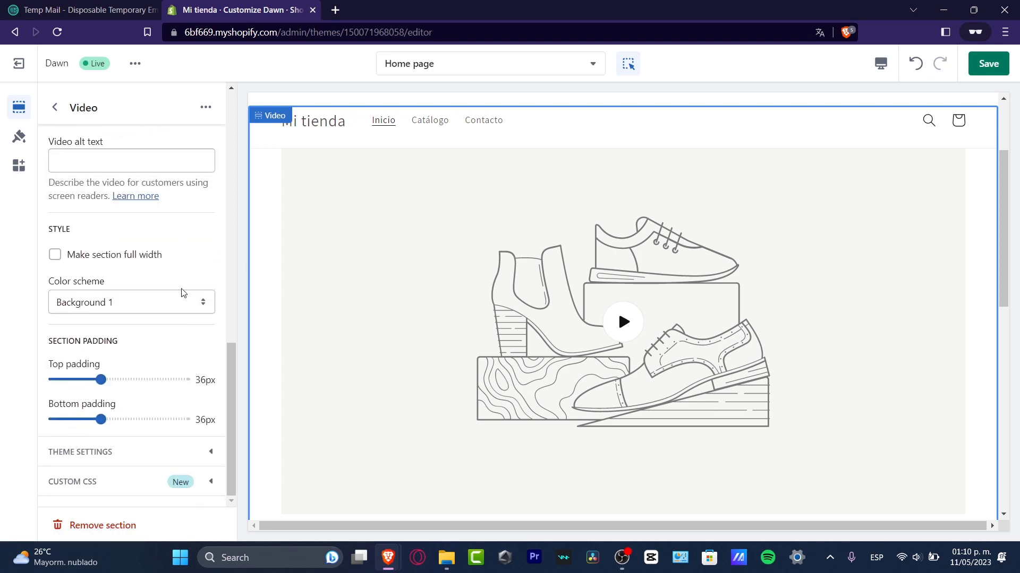
Go to youtube.com in a new browser tab.
left_click(335, 10)
type("youtube,")
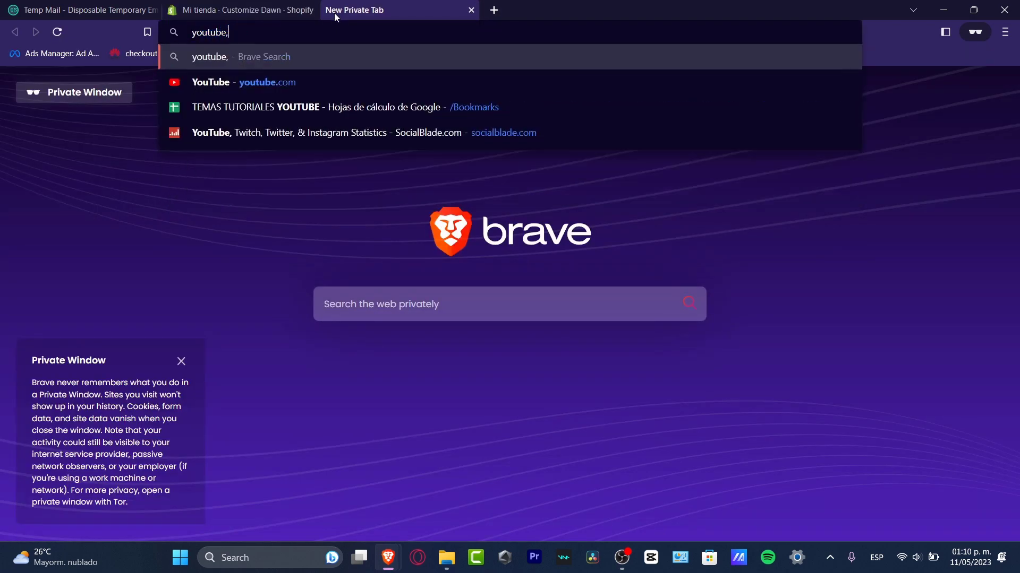
key("BackSpace")
type(".c")
key("Return")
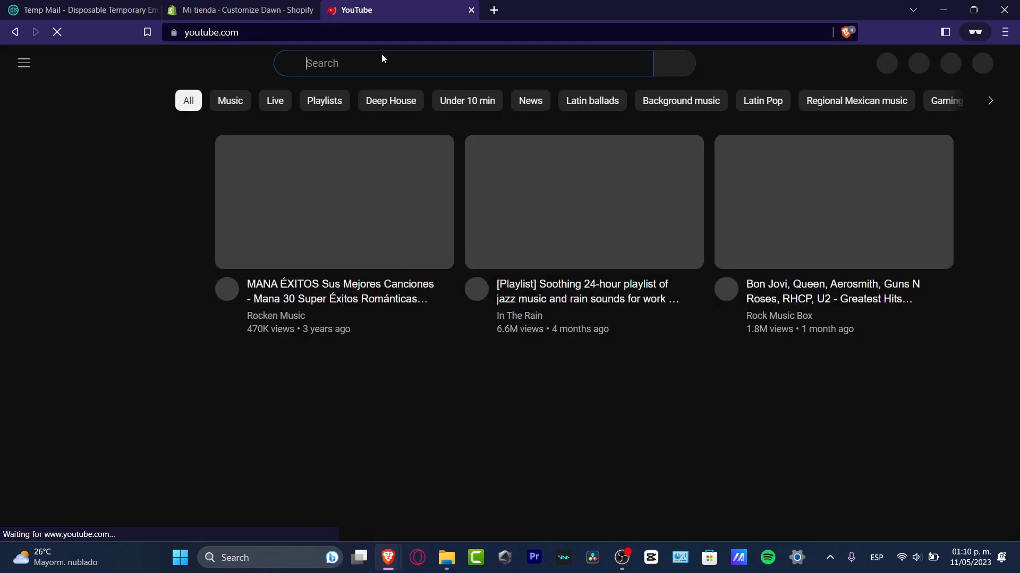
Search YouTube for 'new sneakers nike 2023' and browse the results.
left_click(381, 55)
type("new sneakers nike")
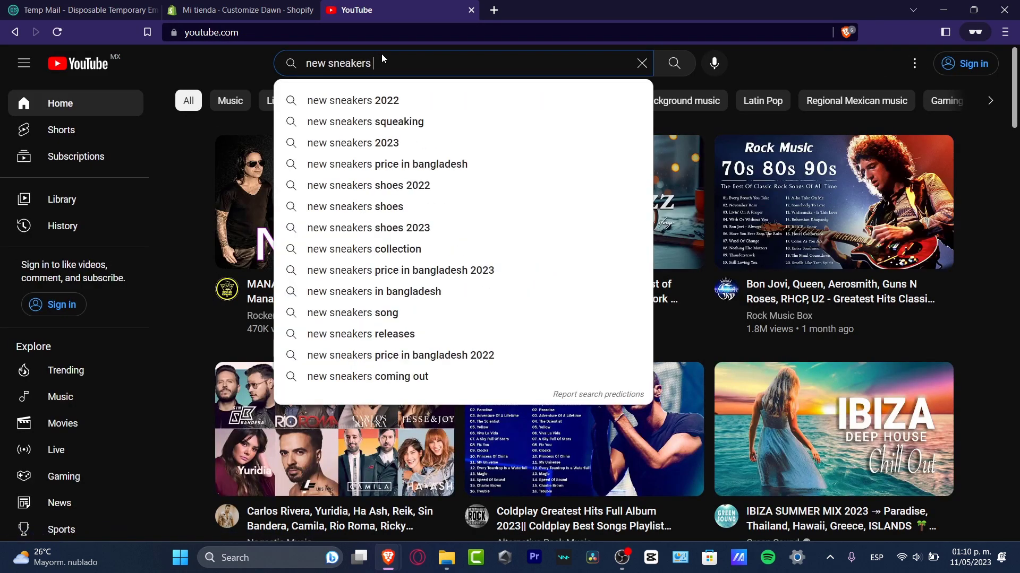
type(" 2023")
key("Return")
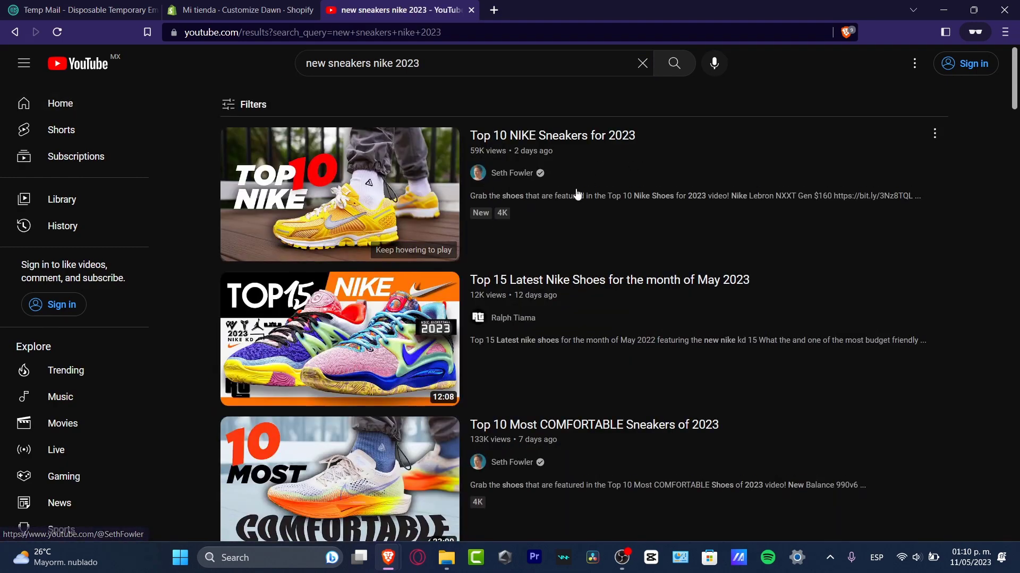
scroll(710, 307, "down", 3)
scroll(711, 310, "down", 15)
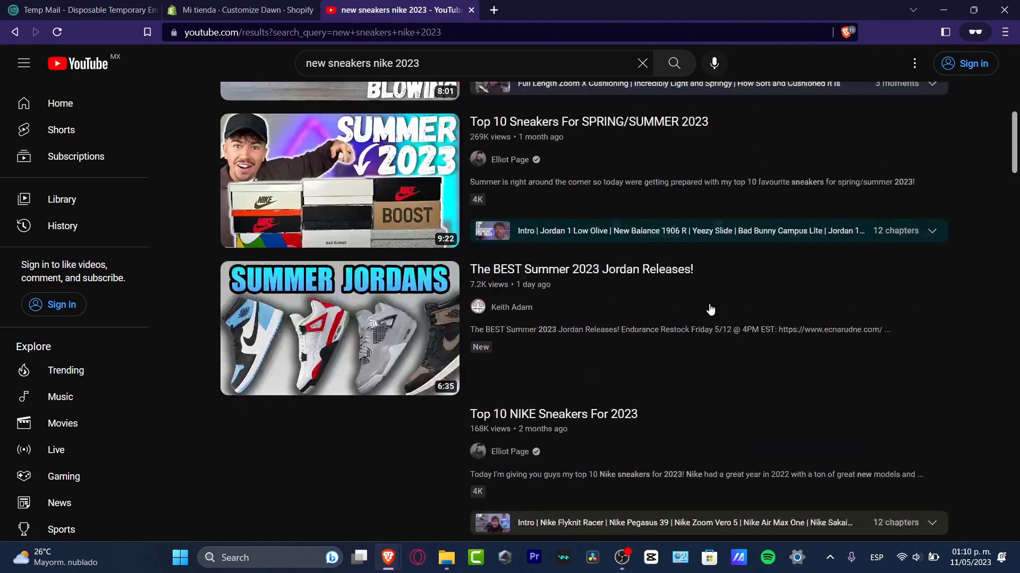
scroll(707, 309, "down", 10)
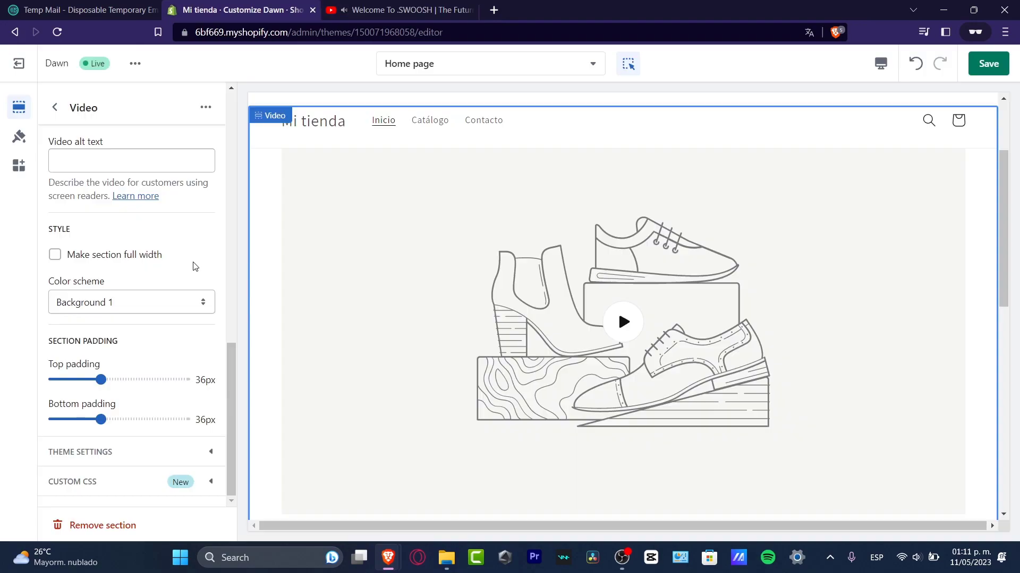
scroll(195, 267, "up", 3)
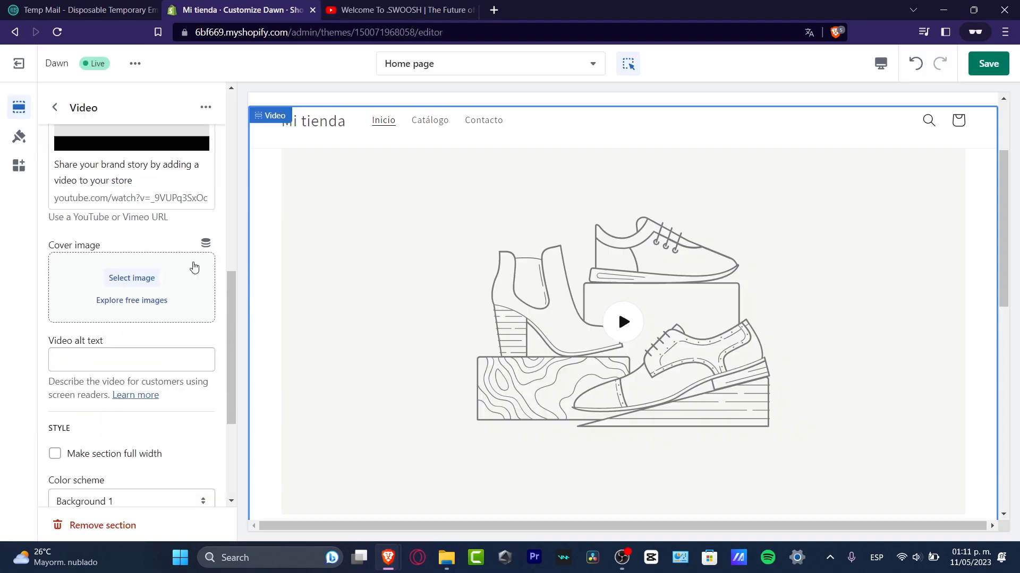
Replace the Video section's URL with the pasted Nike .SWOOSH YouTube link.
scroll(185, 289, "up", 4)
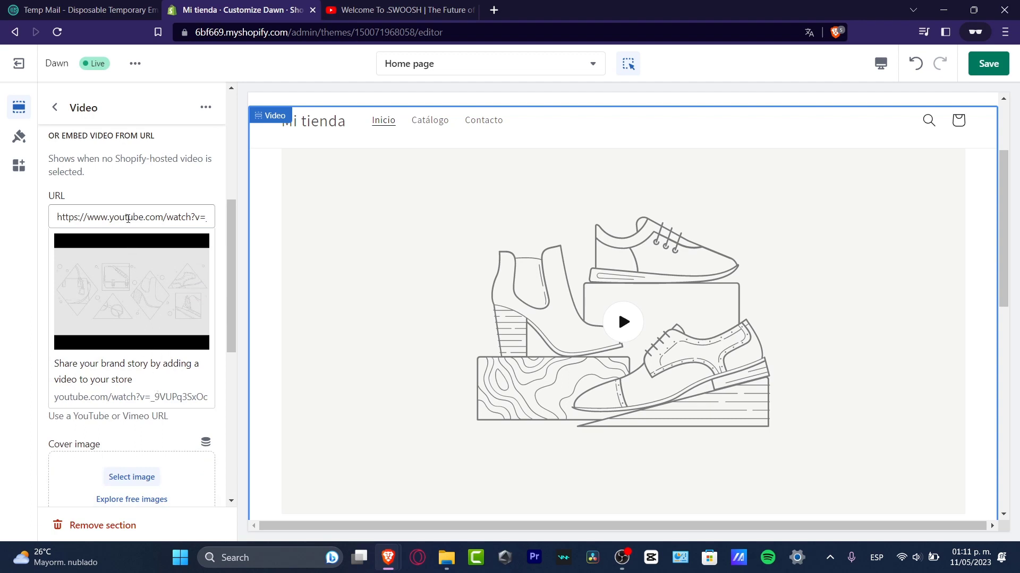
triple_click(121, 217)
key("BackSpace")
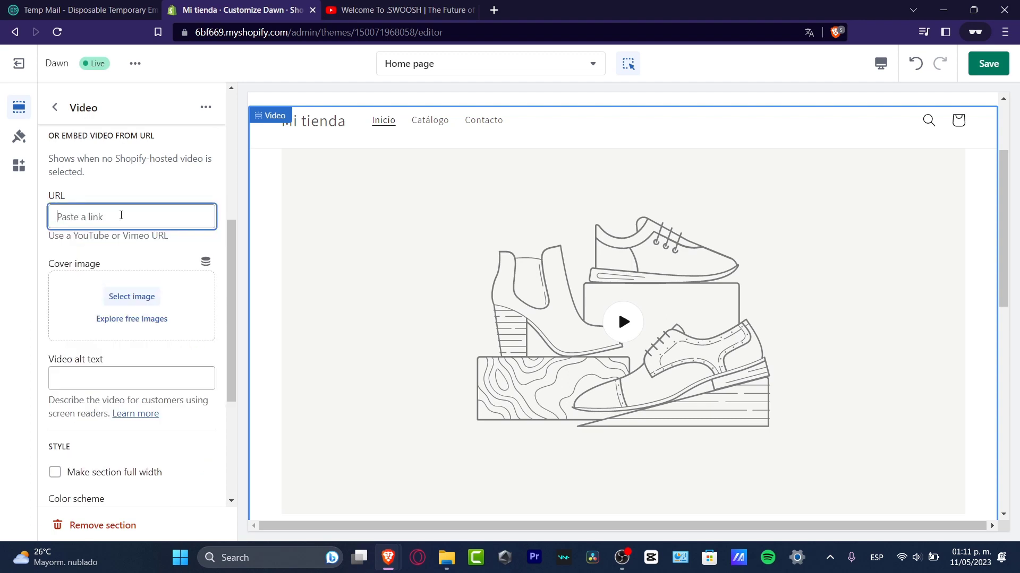
type("https://www.youtube.com/watch?v=Sp3Xkbnvz50")
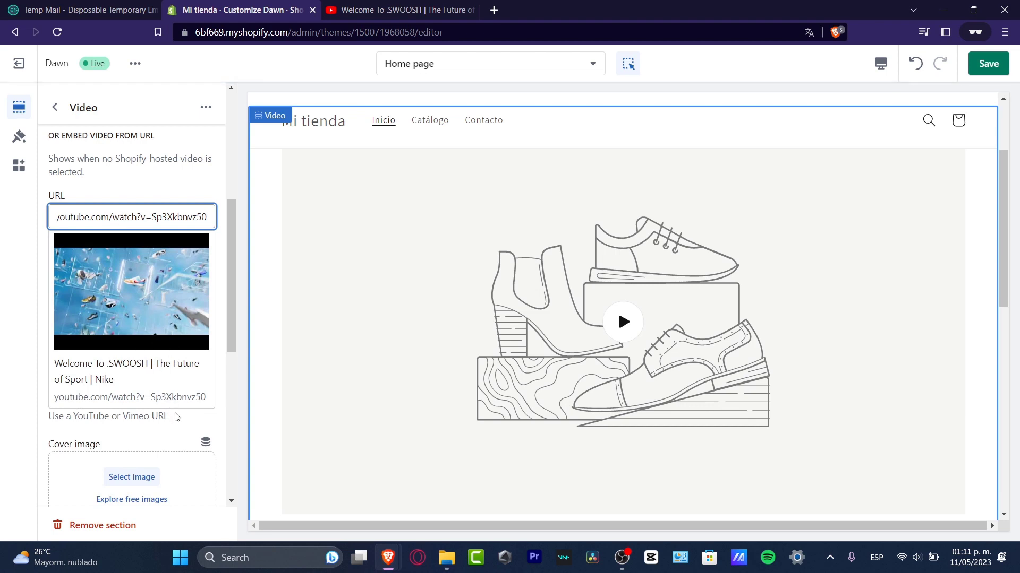
left_click(136, 419)
Make the video section full width with the Accent 1 colour scheme, and save.
scroll(175, 426, "down", 4)
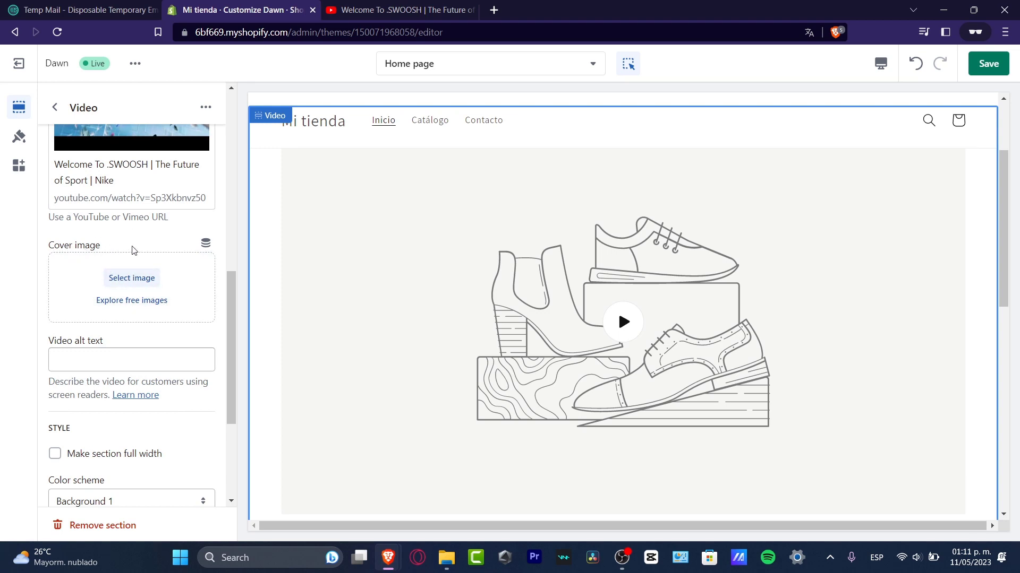
scroll(175, 394, "down", 4)
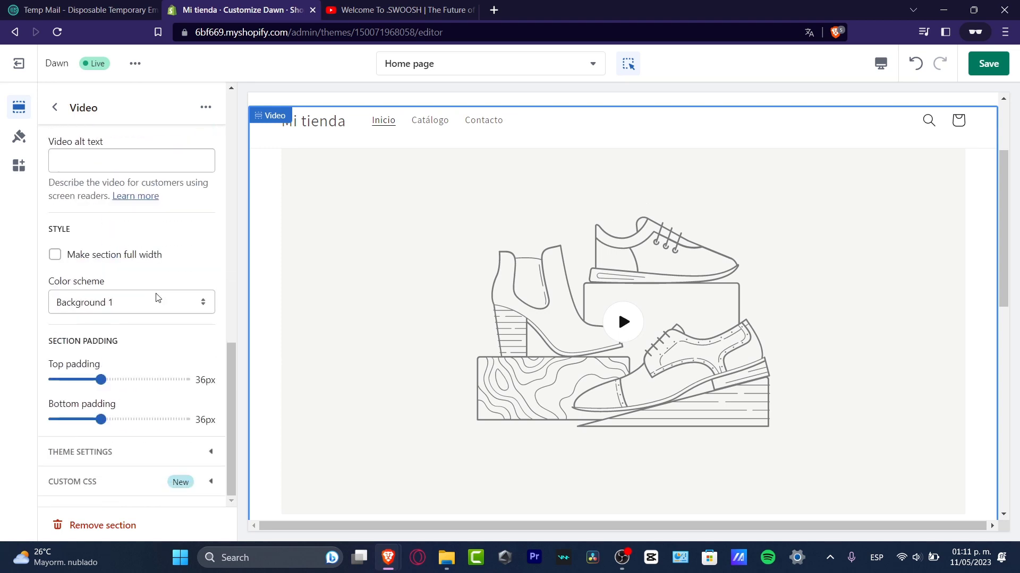
left_click(77, 256)
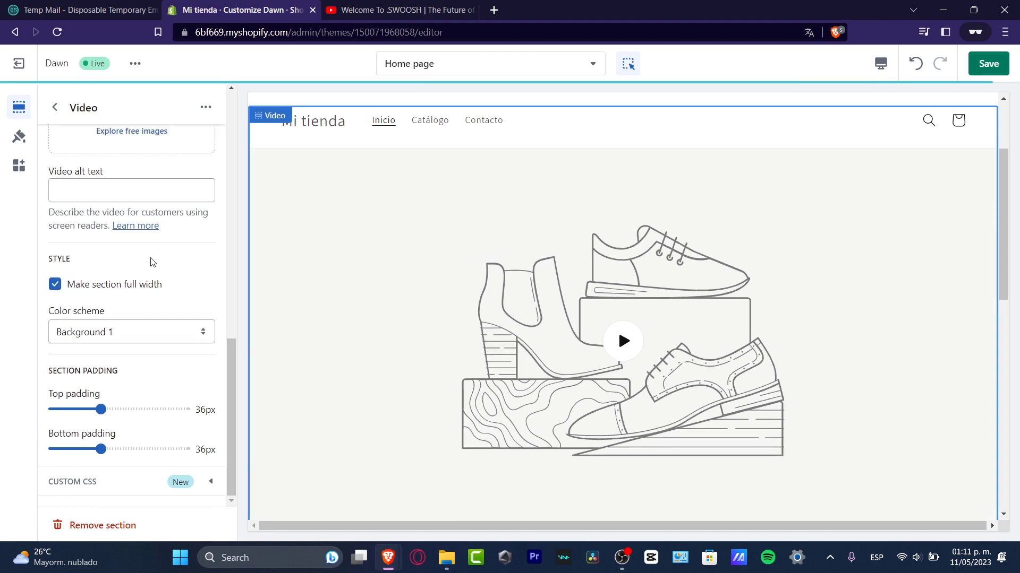
left_click(143, 335)
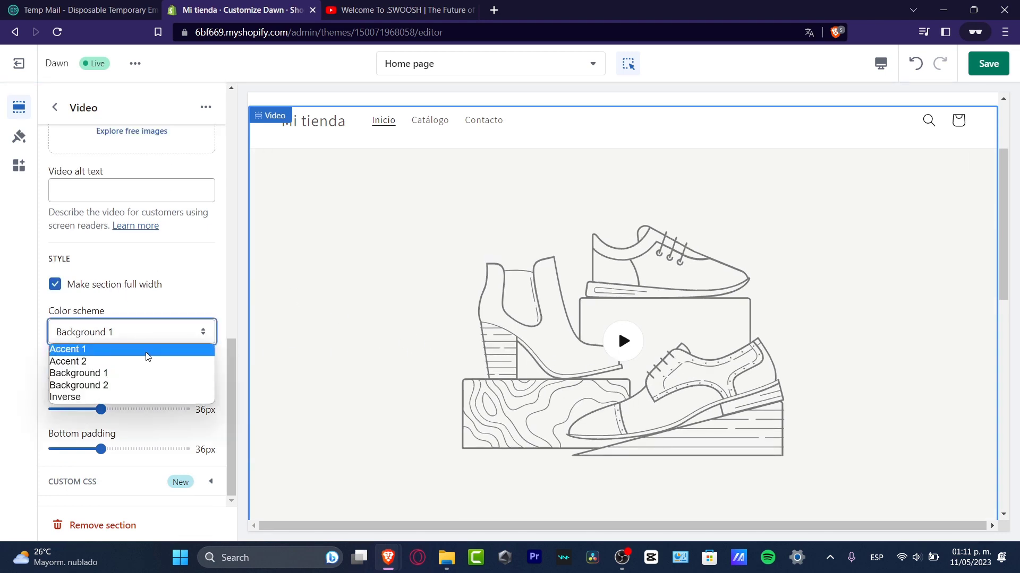
left_click(145, 357)
left_click(152, 340)
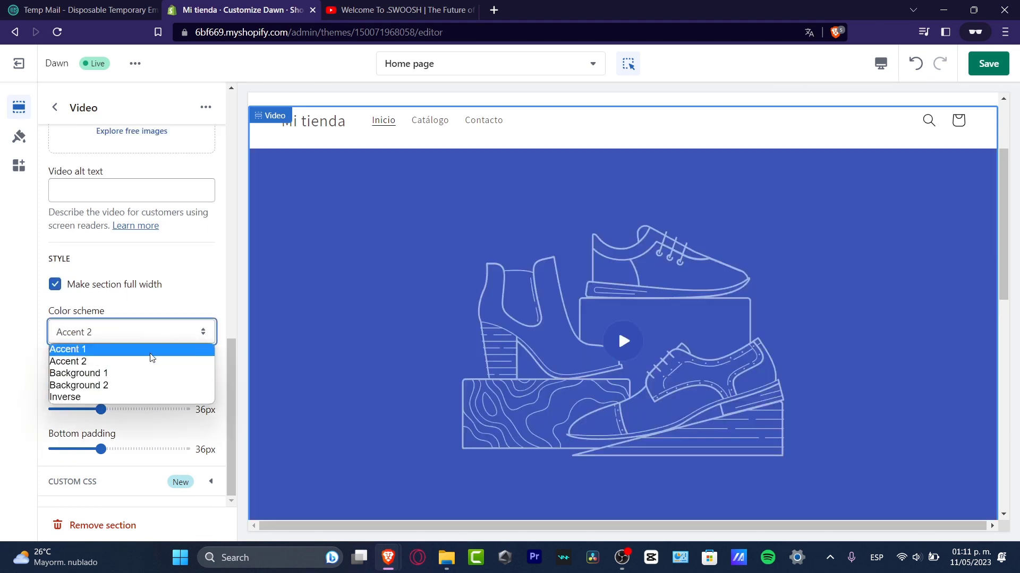
left_click(151, 350)
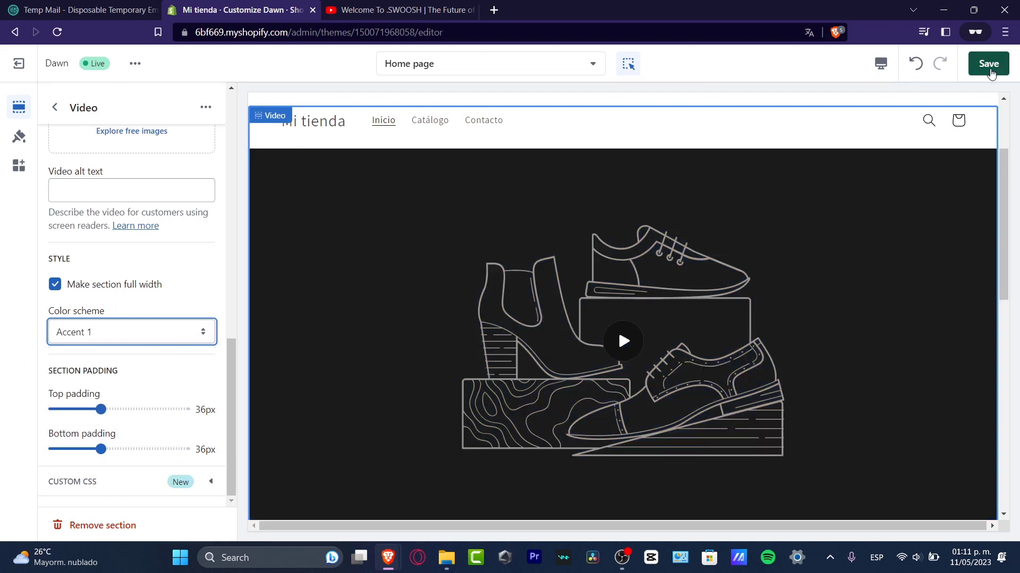
left_click(990, 70)
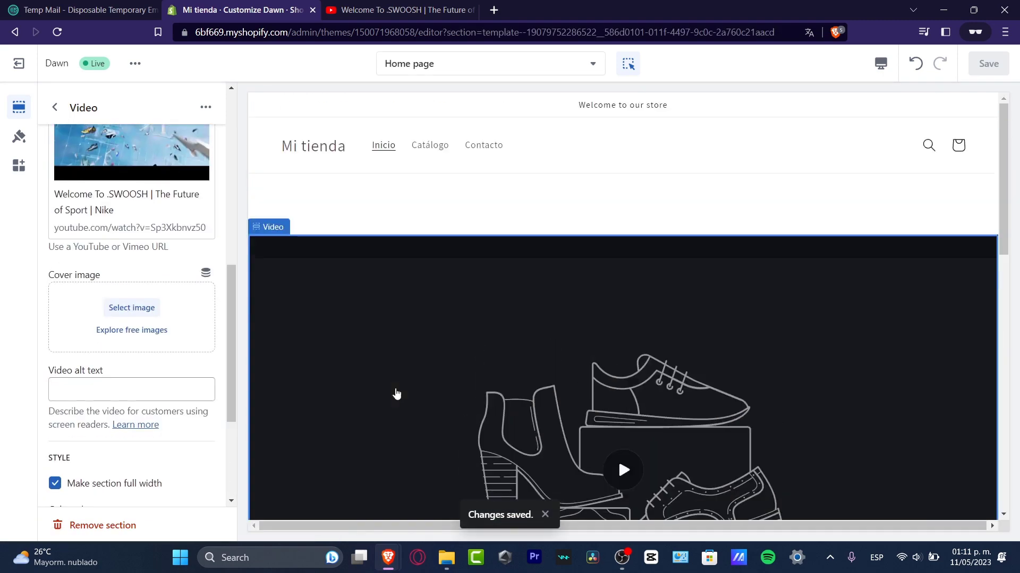
scroll(113, 268, "up", 8)
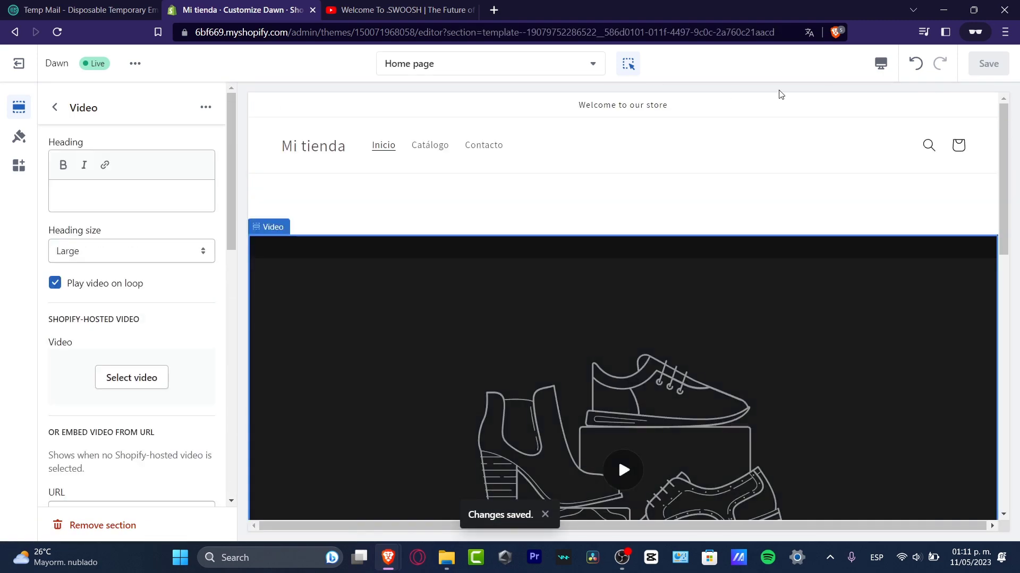
View the live store, close the preview bar, and try playing the embedded video.
left_click(135, 63)
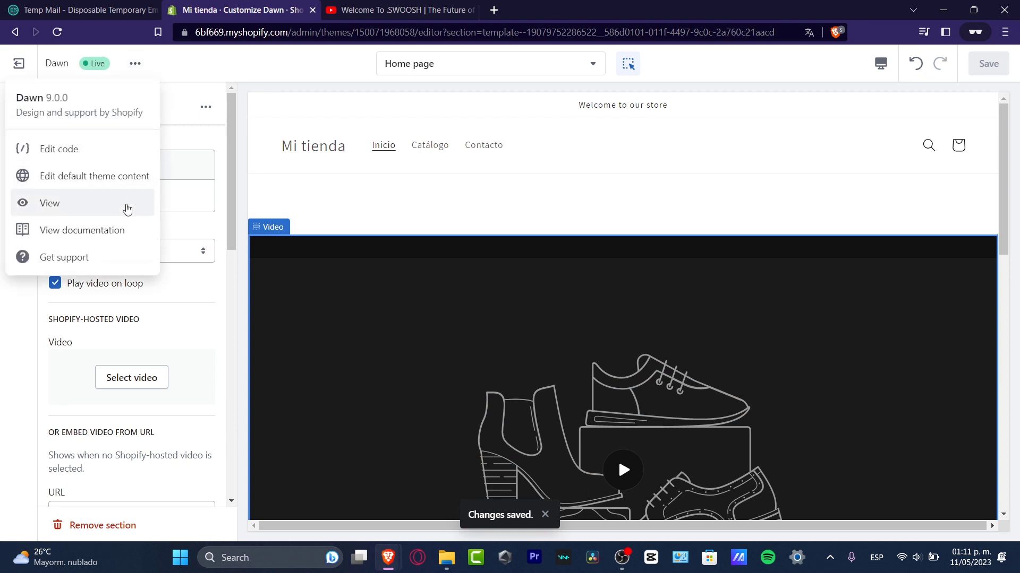
left_click(125, 205)
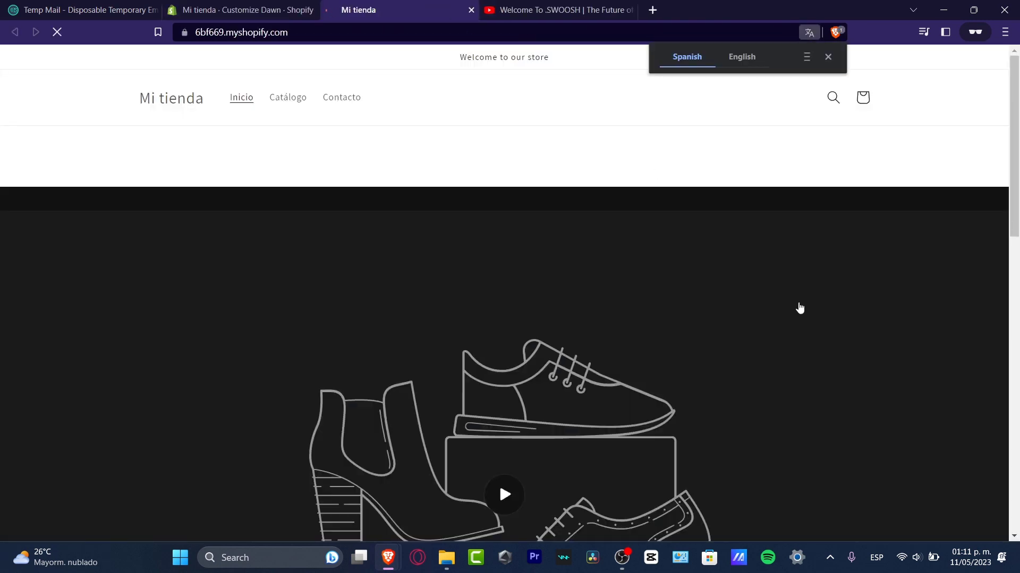
scroll(796, 319, "down", 4)
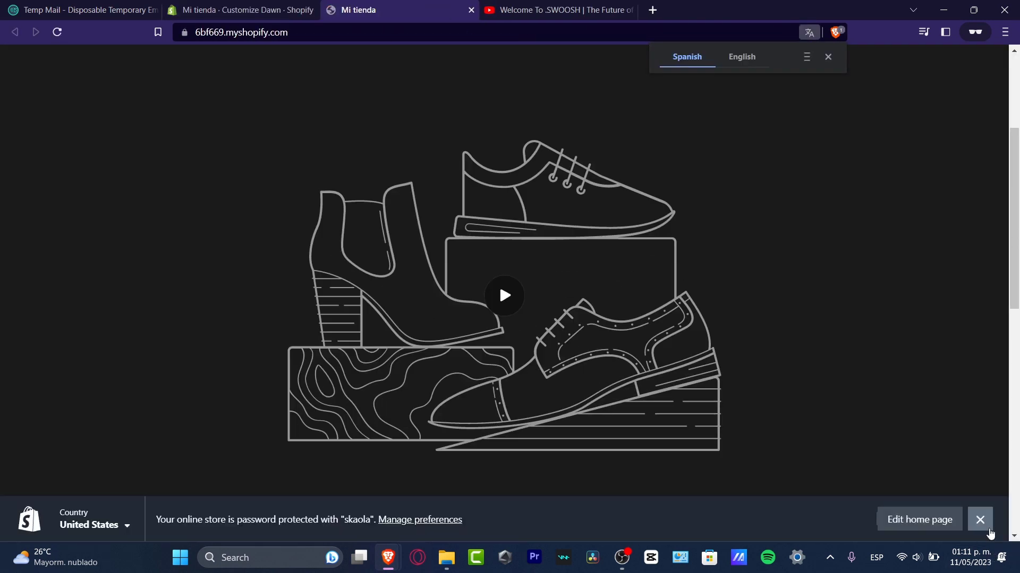
left_click(980, 519)
left_click(502, 296)
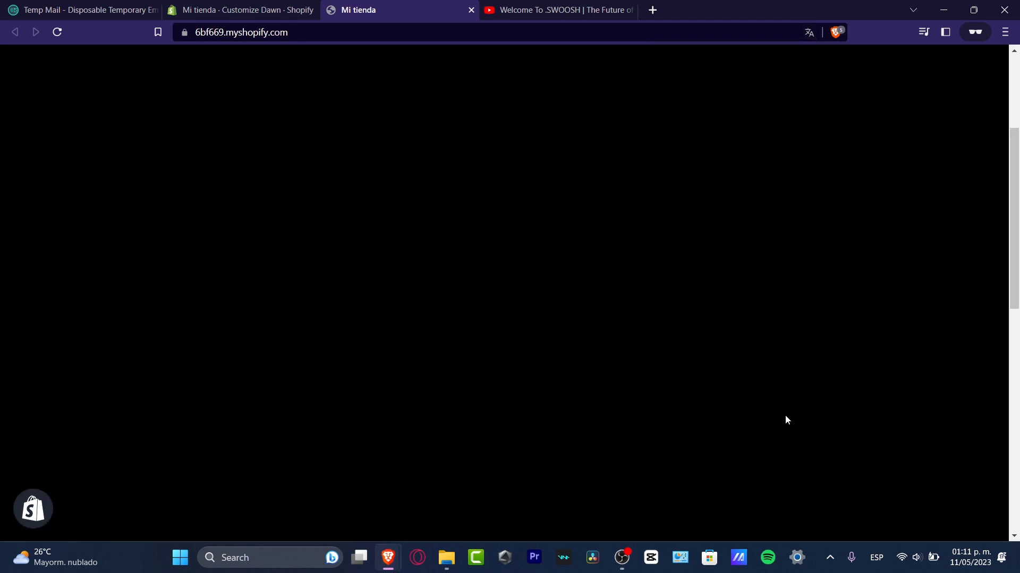
scroll(783, 415, "up", 5)
scroll(780, 412, "down", 10)
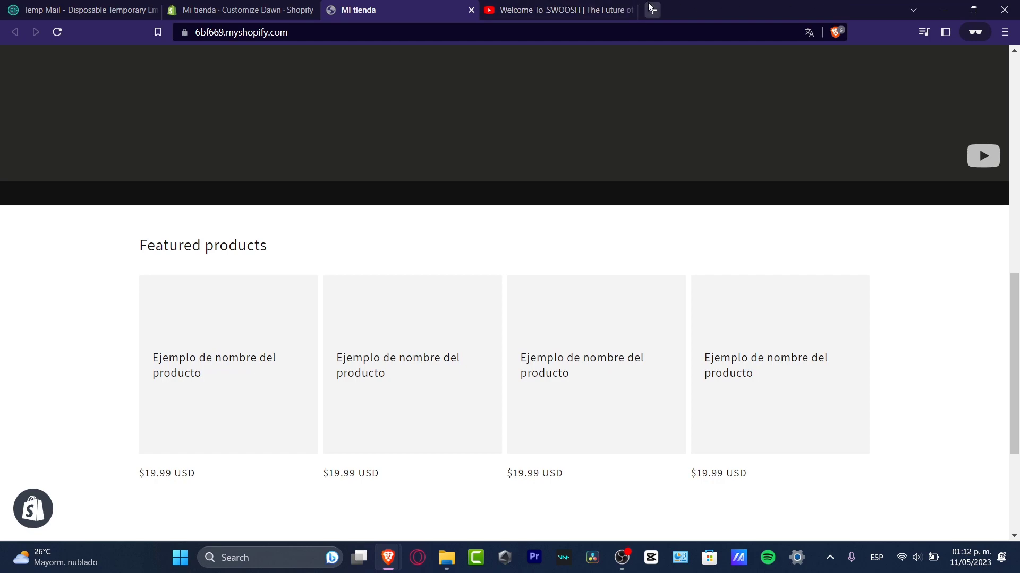
scroll(922, 307, "up", 10)
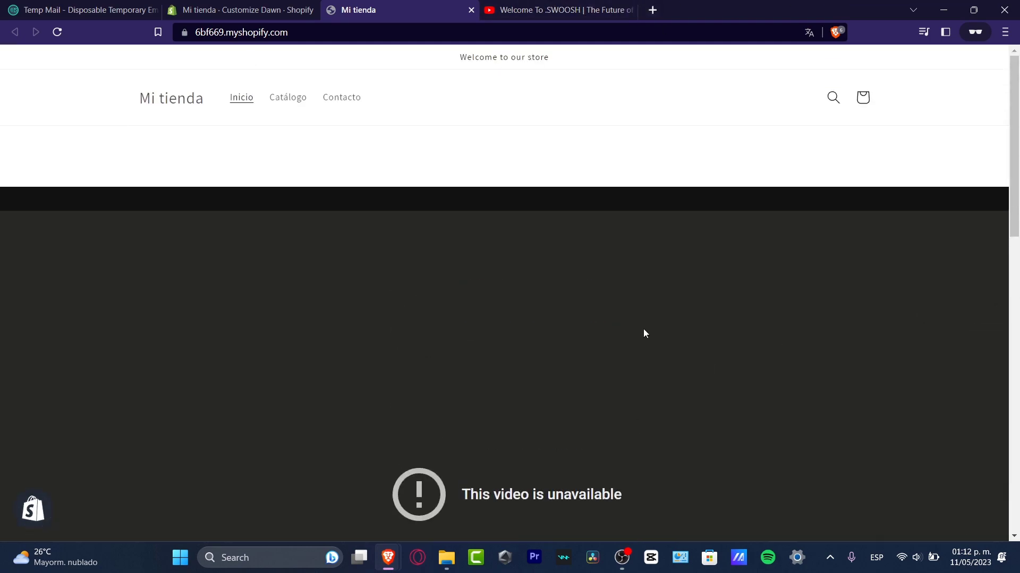
Search the web for 'youtube mp4' and open the y2mate converter.
left_click(651, 15)
type("youtube mp4")
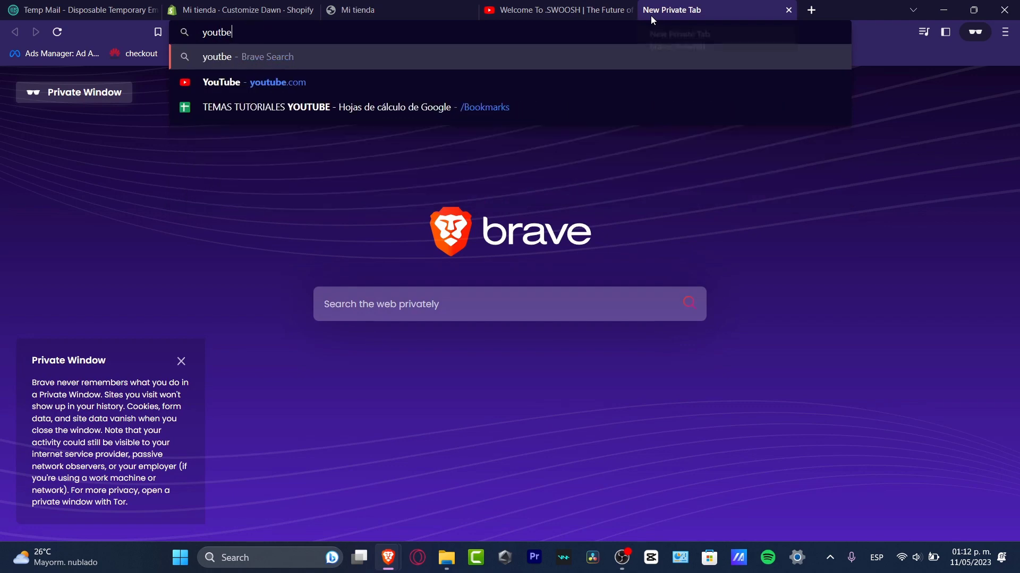
key("Return")
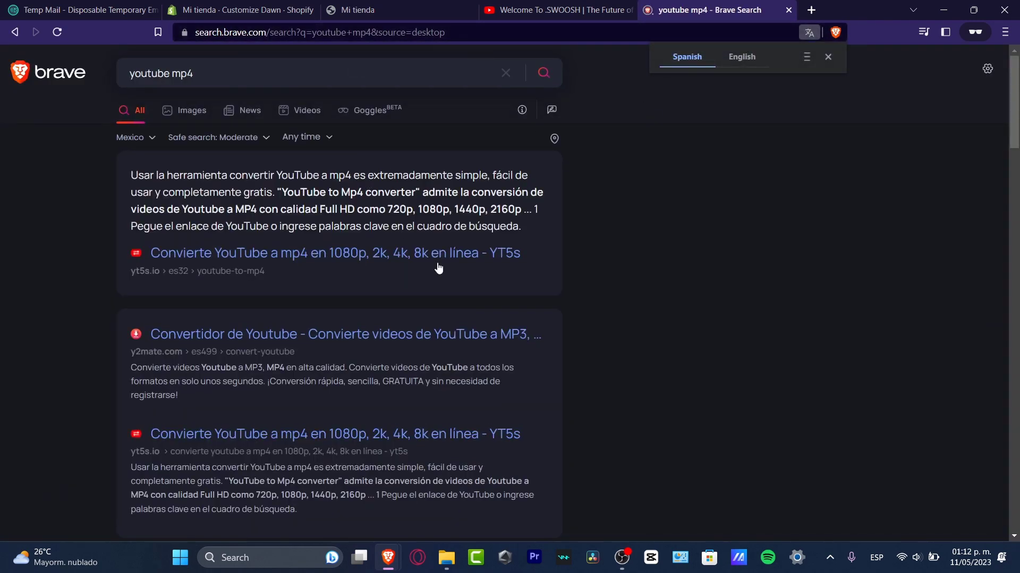
left_click(391, 336)
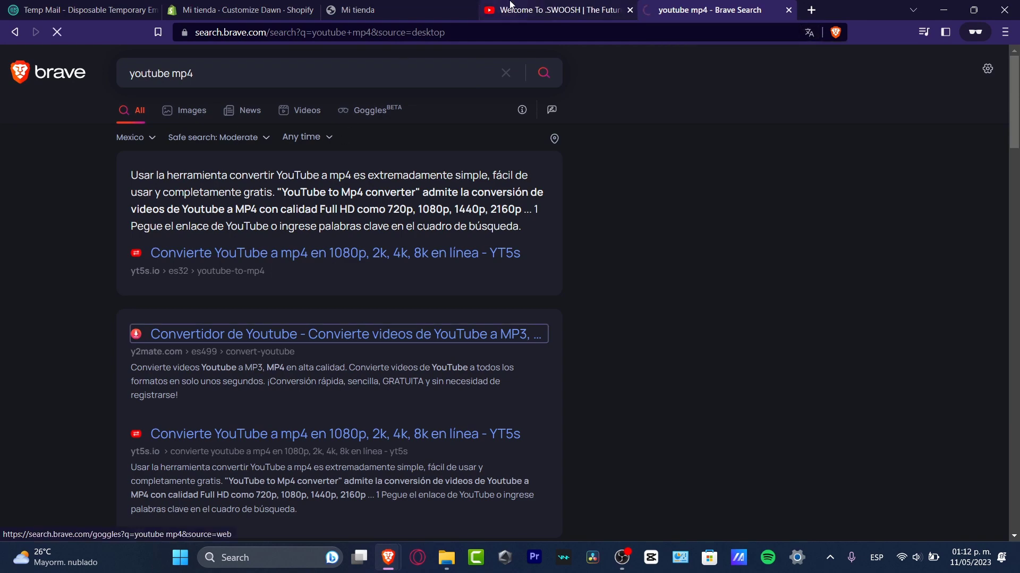
Paste the Nike video's YouTube link into y2mate and download it as 1080p MP4.
left_click(531, 10)
left_click(690, 6)
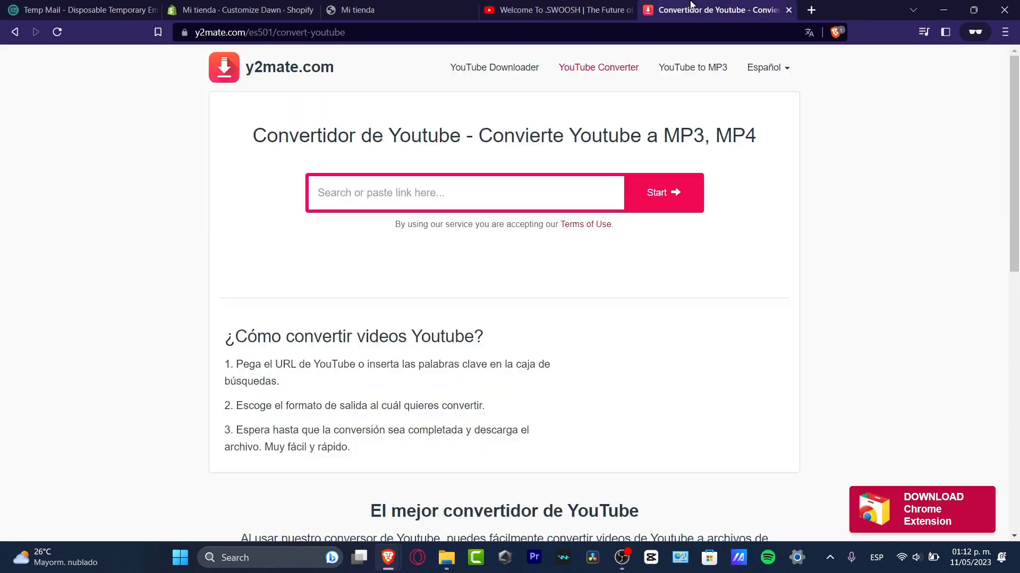
left_click(493, 195)
type("https://www.youtube.com/watch?v=Sp3Xkbnvz50")
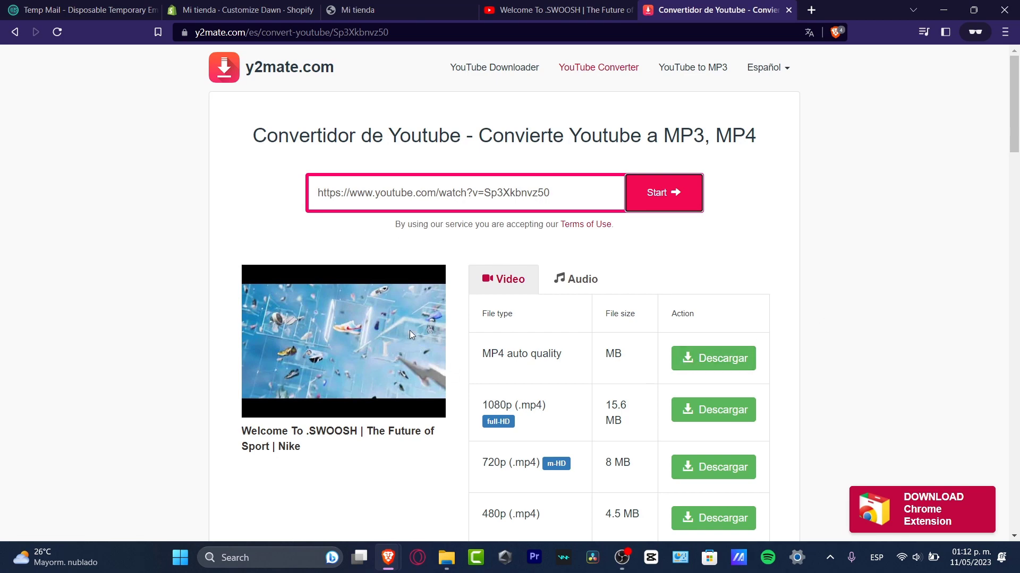
left_click(726, 412)
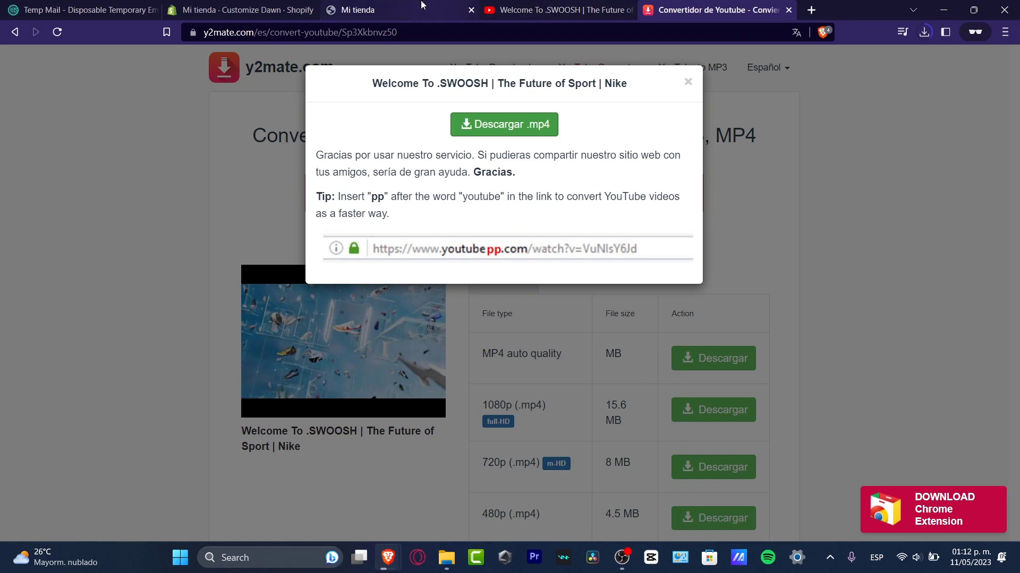
left_click(407, 11)
Clear the YouTube link from the Video section's URL field.
left_click(284, 6)
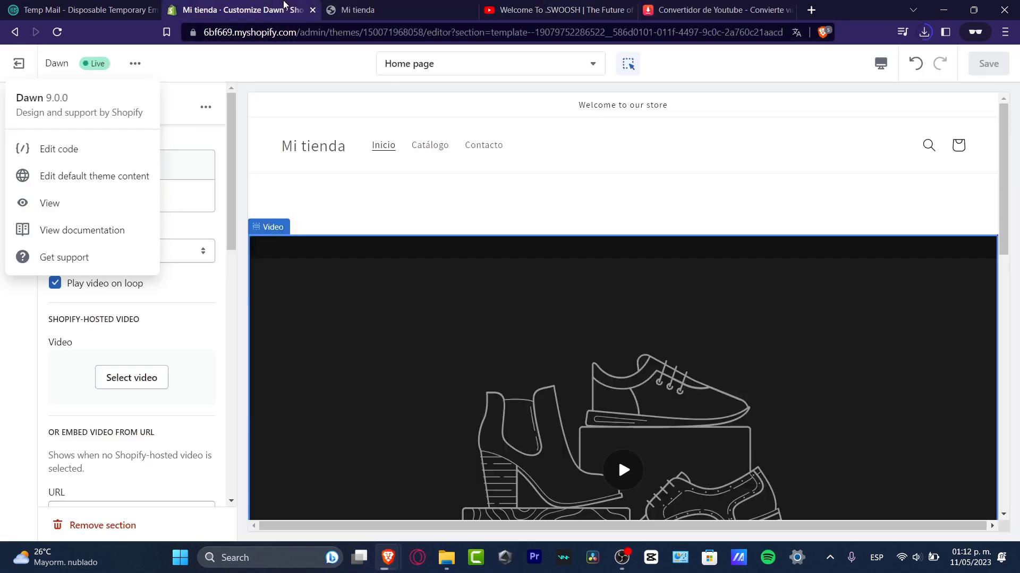
left_click(224, 239)
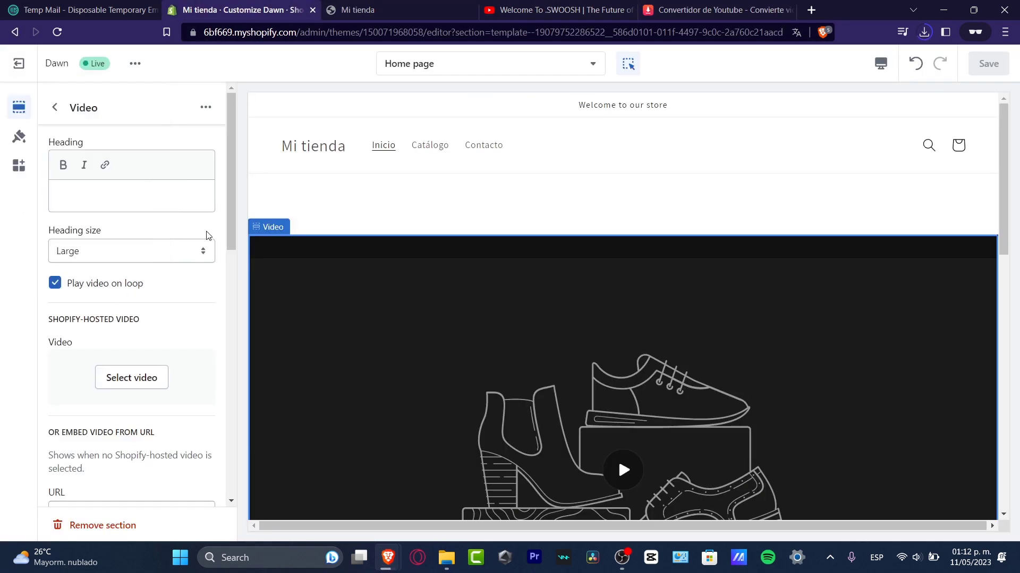
scroll(207, 236, "down", 3)
key("ctrl+a")
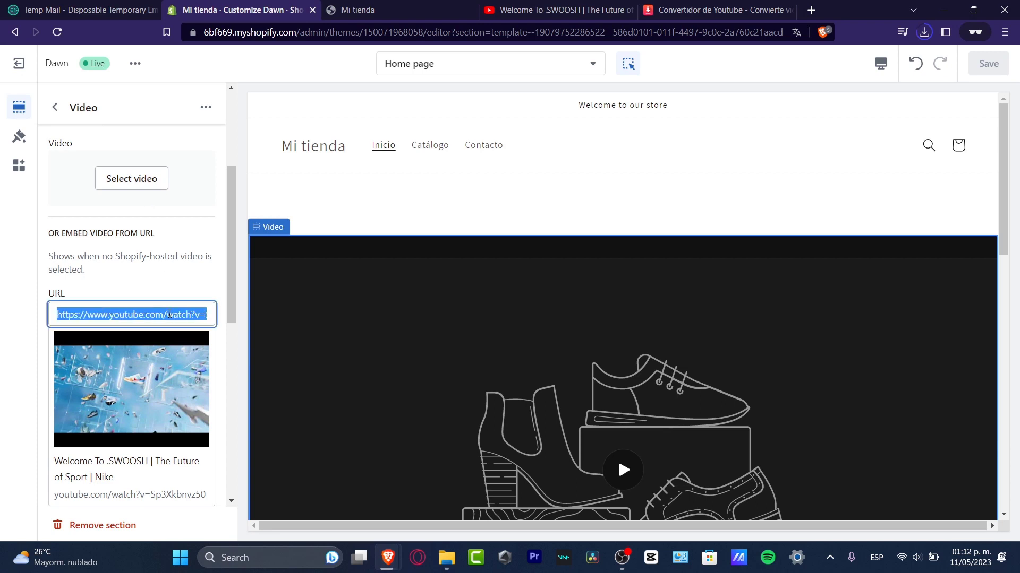
key("BackSpace")
scroll(169, 318, "up", 3)
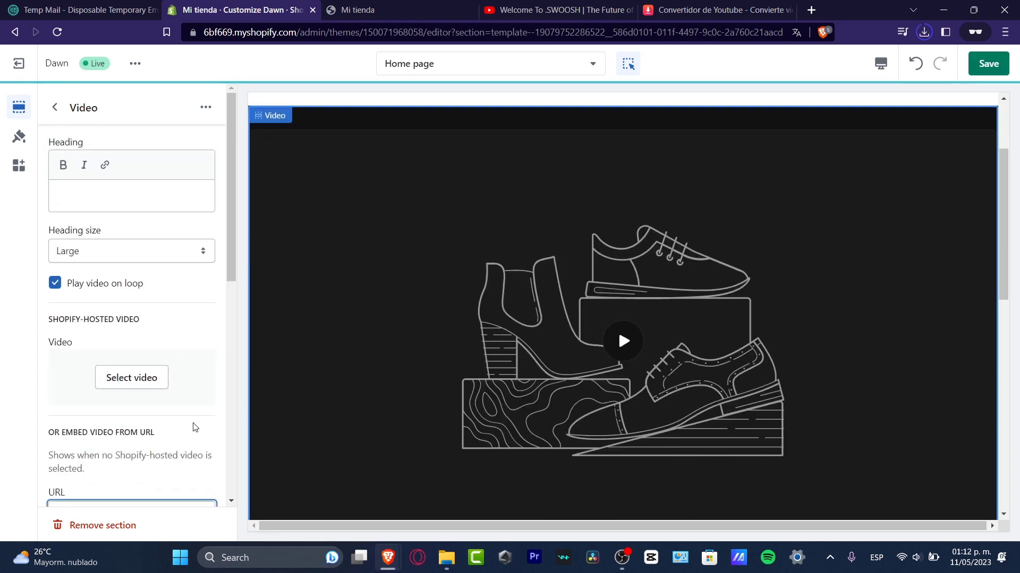
scroll(193, 285, "down", 3)
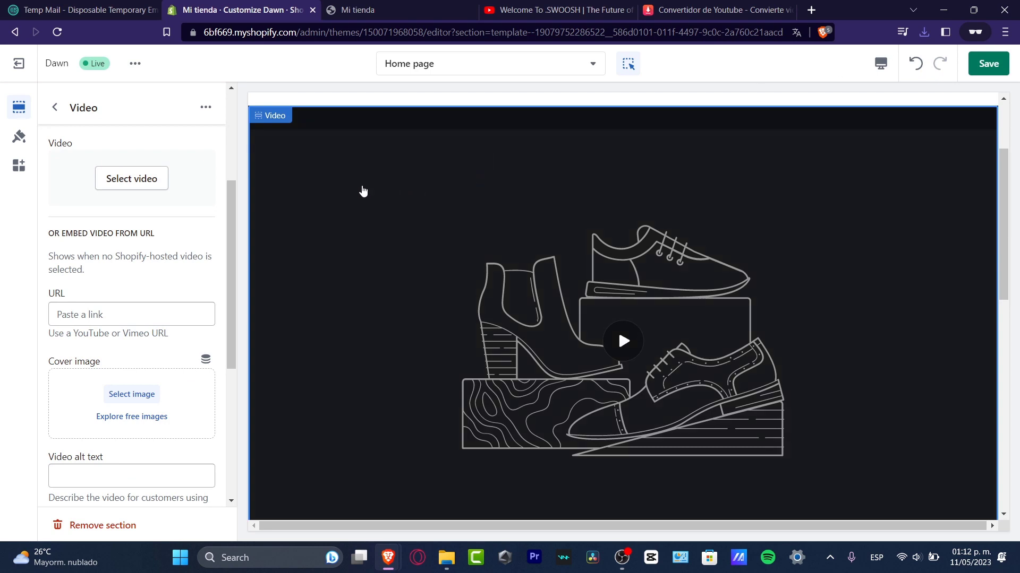
Upload the downloaded y2mate Nike video file from the ENVATO ELEMENTS folder.
left_click(165, 179)
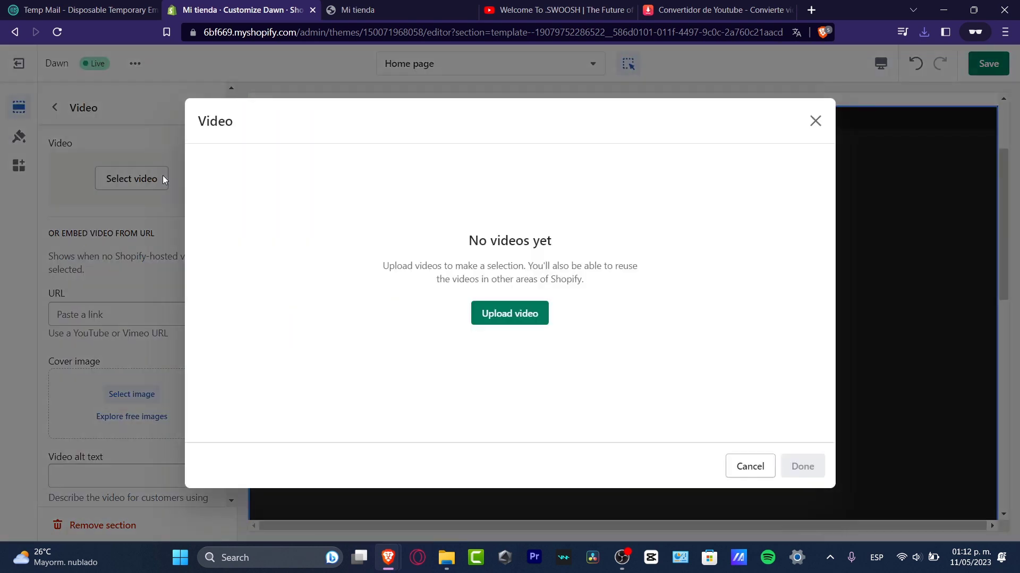
left_click(519, 388)
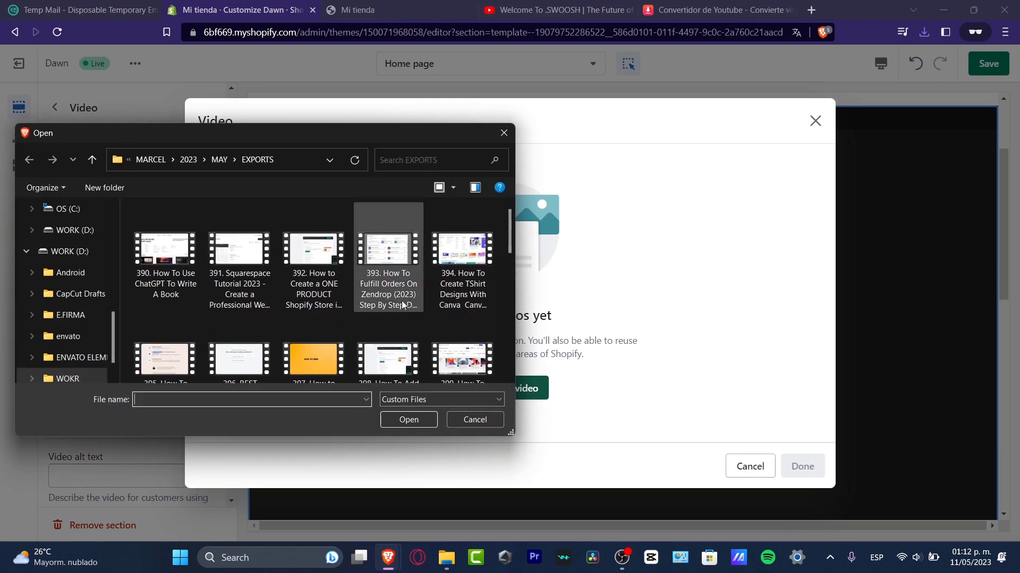
scroll(75, 297, "down", 1)
left_click(74, 315)
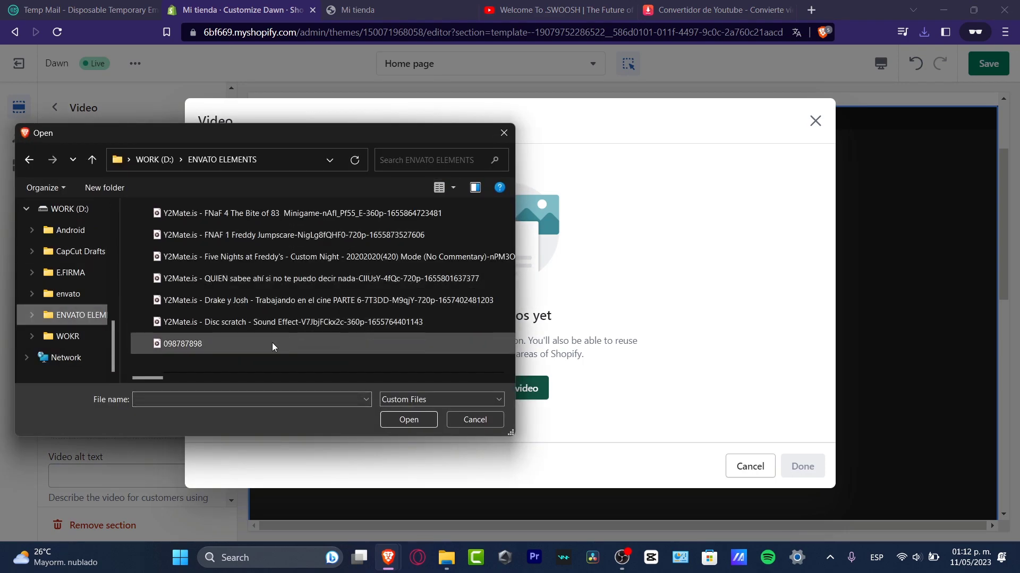
scroll(273, 346, "down", 3)
scroll(239, 355, "down", 3)
left_click(239, 322)
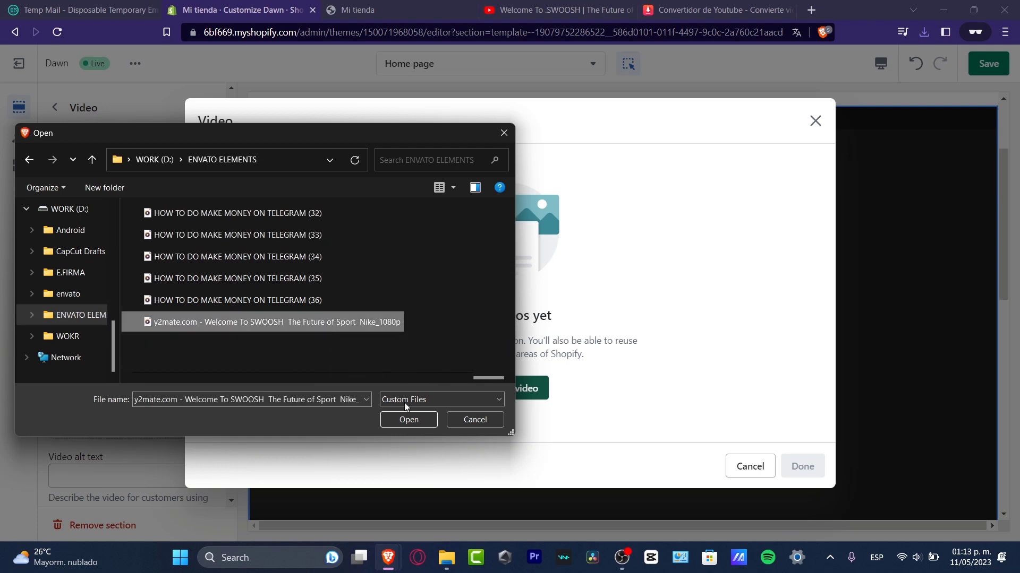
left_click(410, 420)
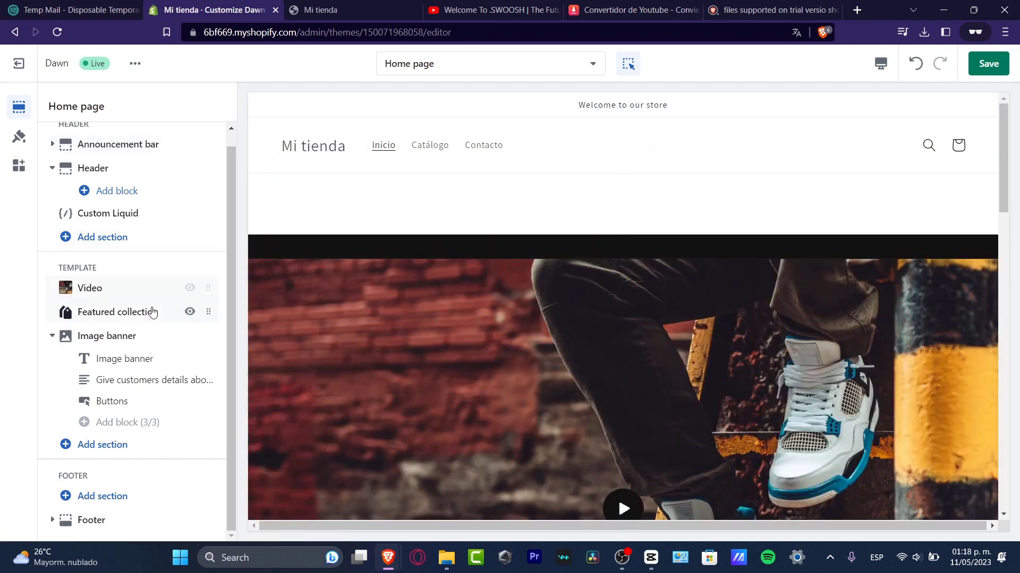
Set the Image banner's first image to the free 'sneakers' ladder photo.
left_click(95, 336)
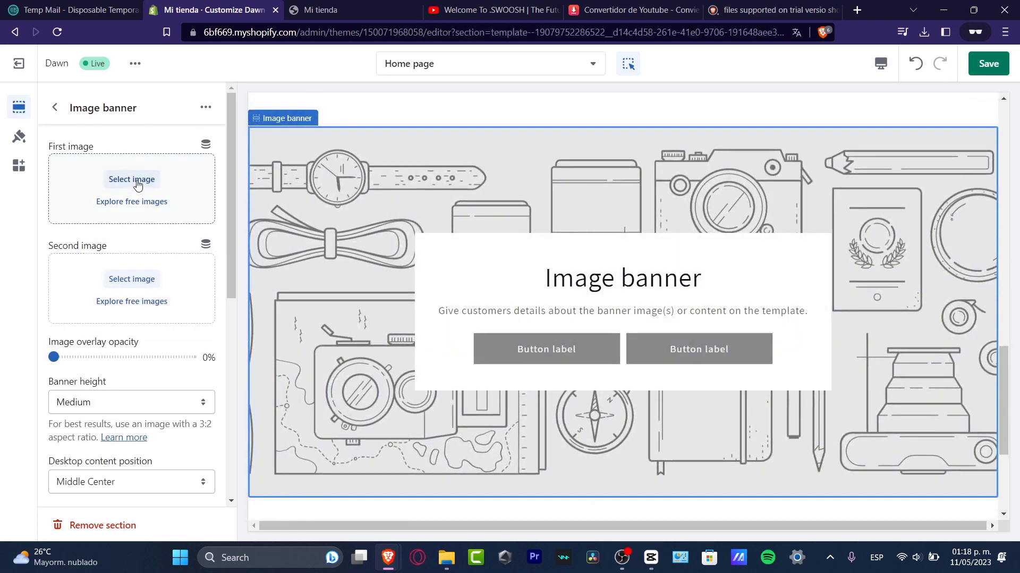
left_click(136, 180)
left_click(131, 202)
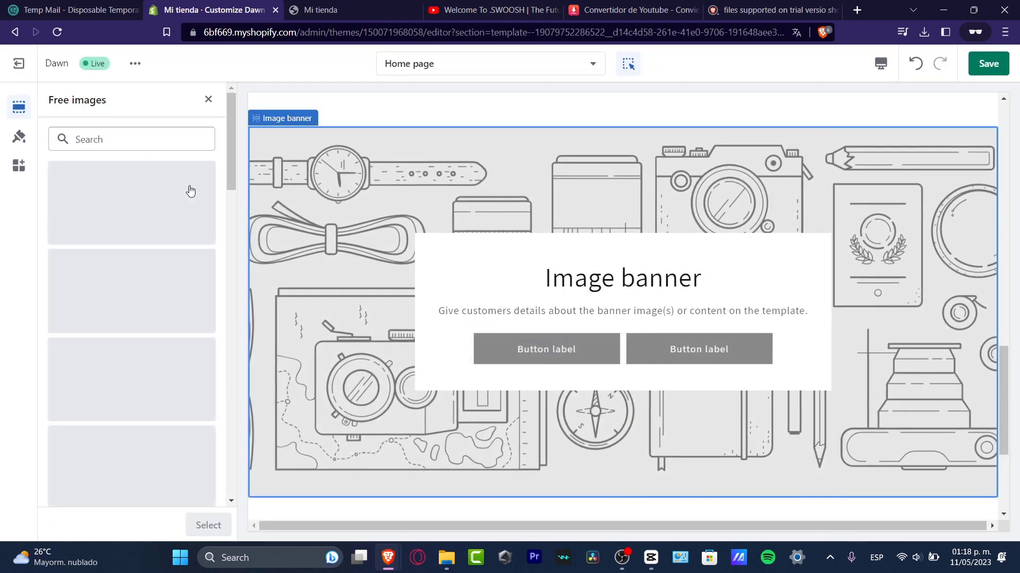
left_click(147, 143)
type("snea")
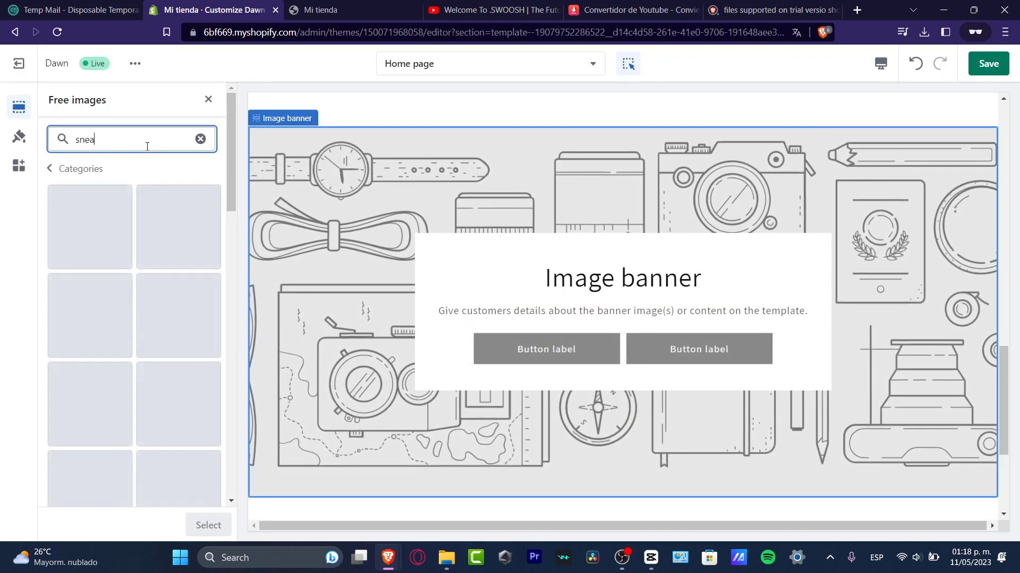
type("kers")
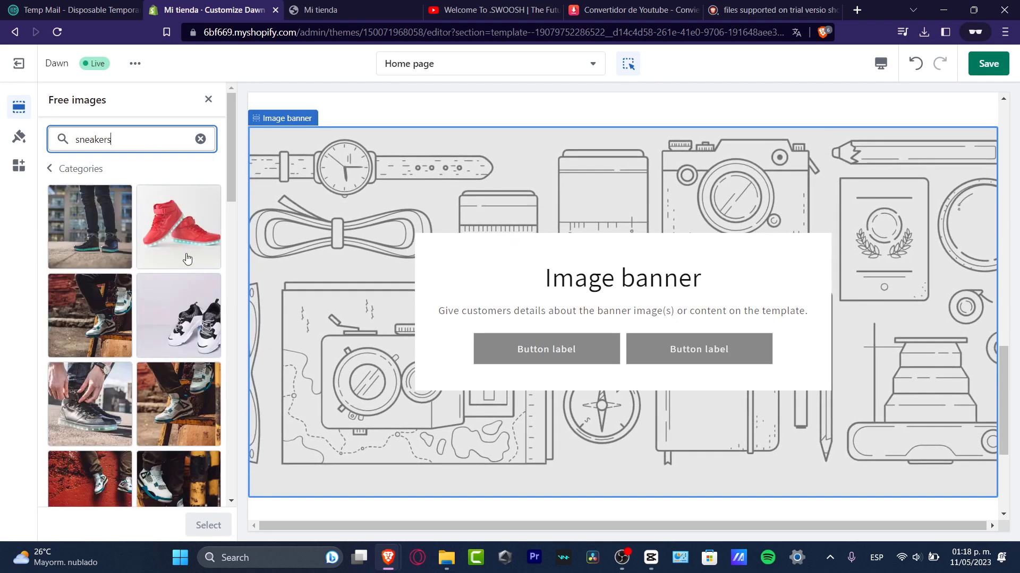
left_click(90, 315)
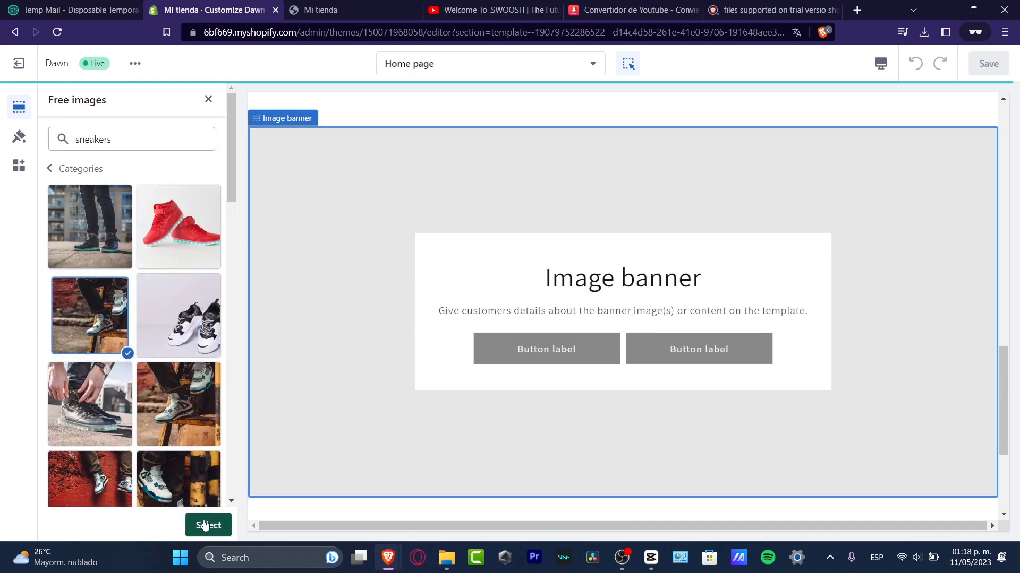
left_click(208, 525)
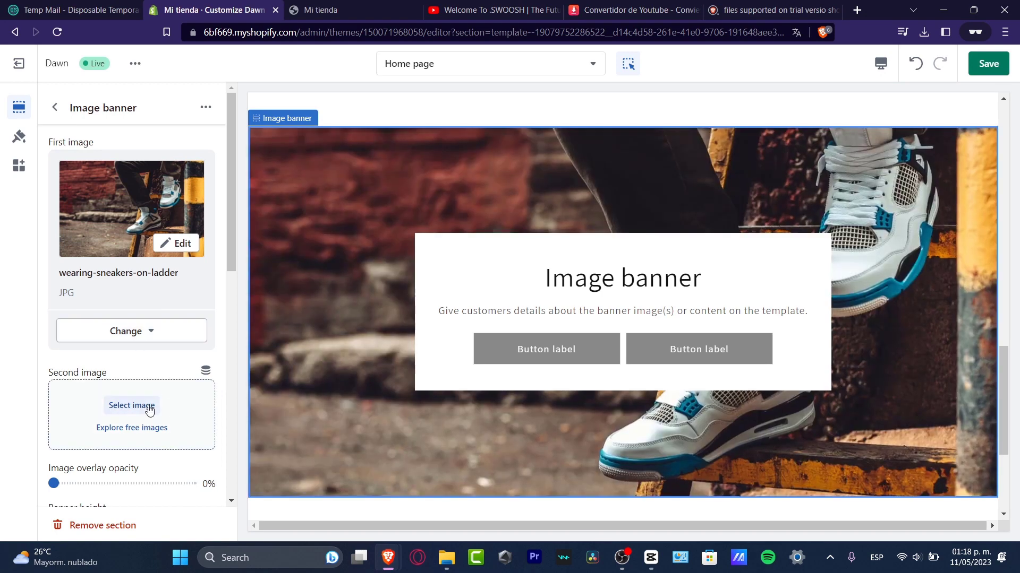
left_click(148, 405)
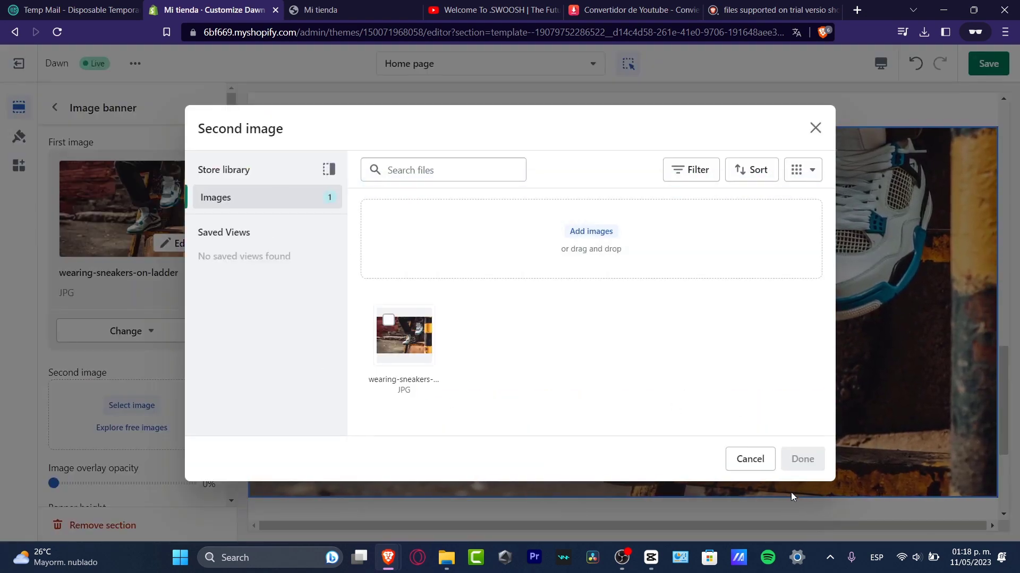
Set the banner's second image to the wearing-sneakers-on-ladder photo from the library.
left_click(403, 333)
left_click(802, 459)
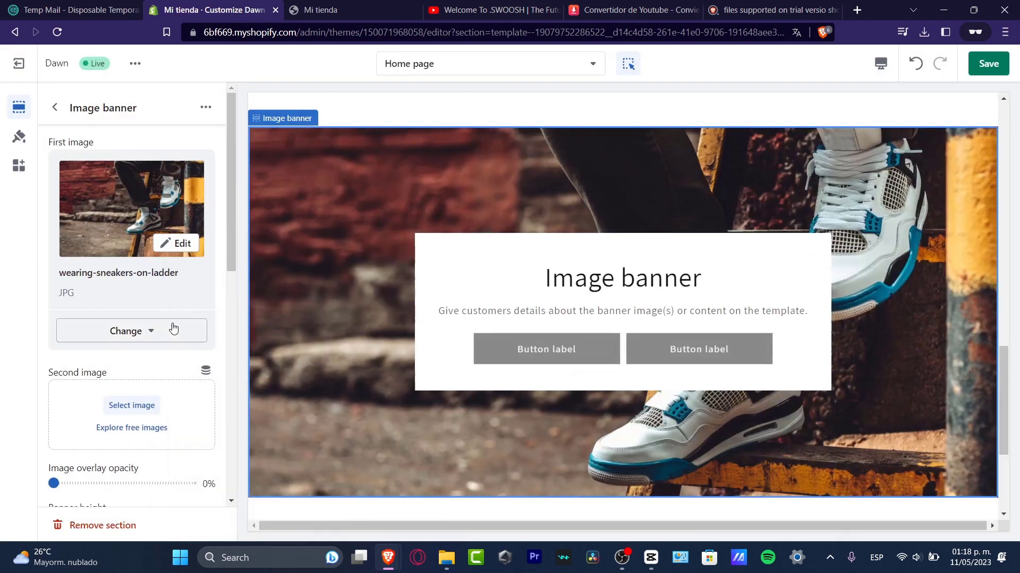
scroll(160, 372, "down", 4)
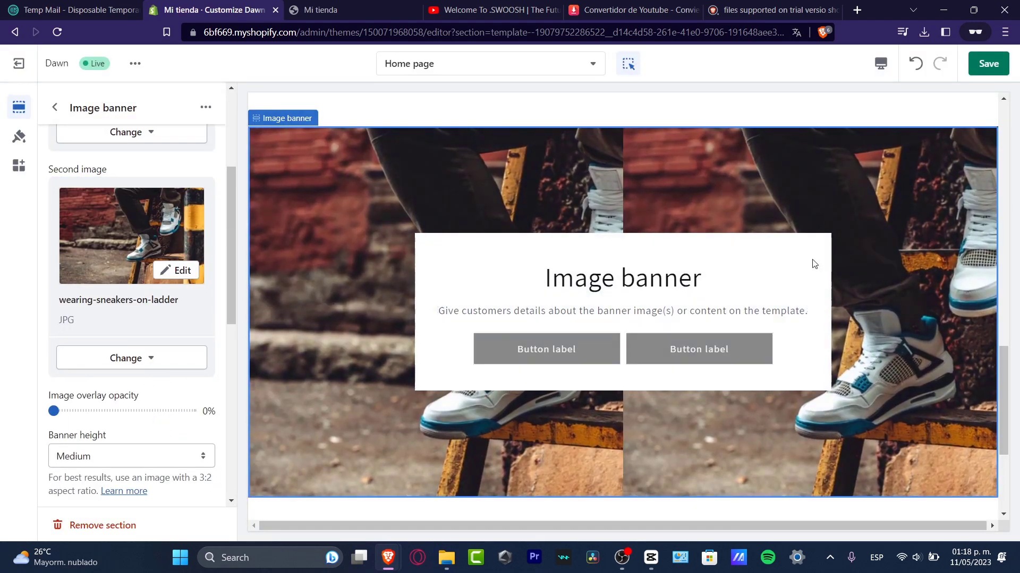
scroll(153, 366, "down", 4)
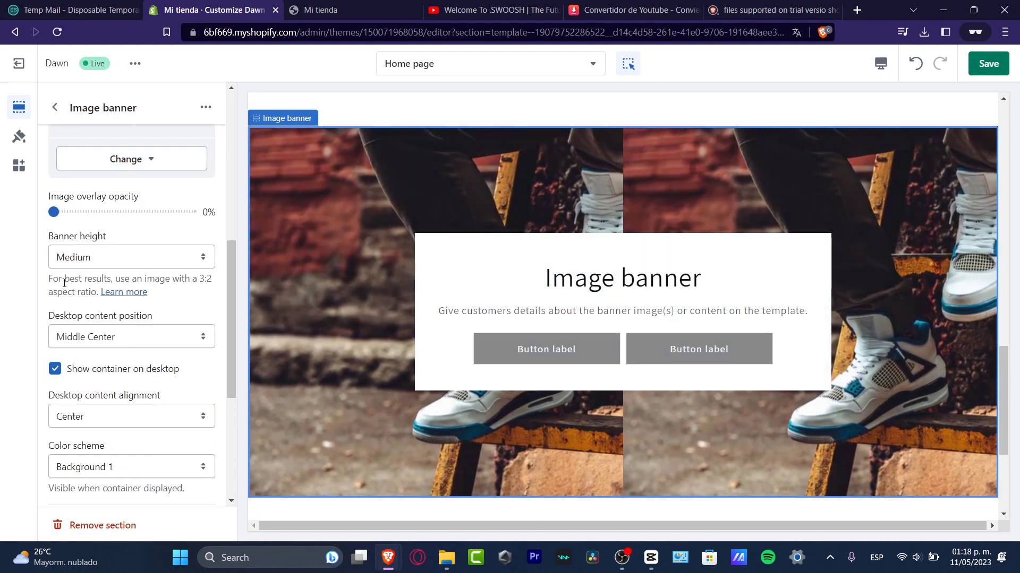
scroll(80, 297, "up", 8)
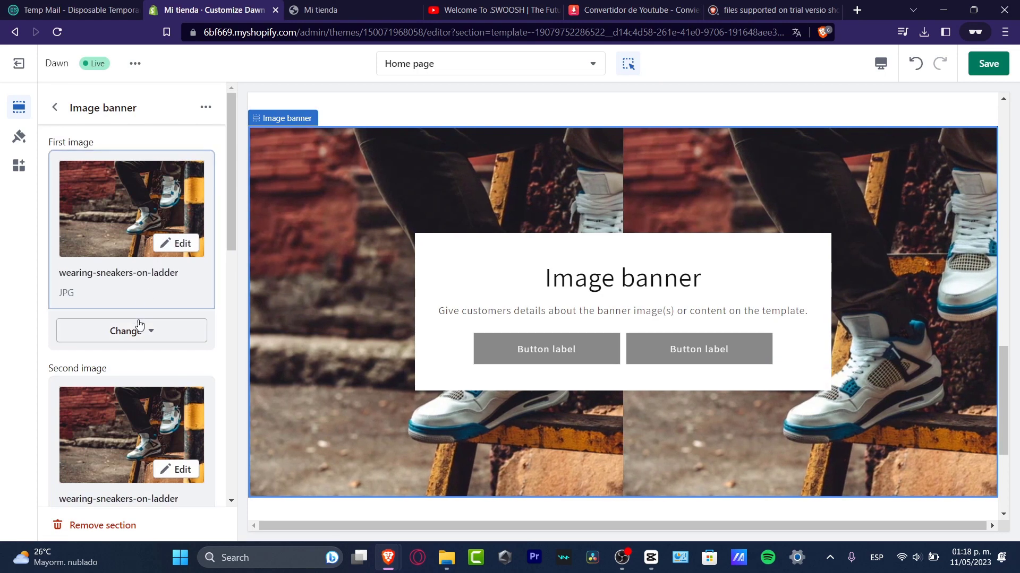
Search the free images for 'sneakers' and make the mens-dance-sneakers photo the first image.
left_click(140, 326)
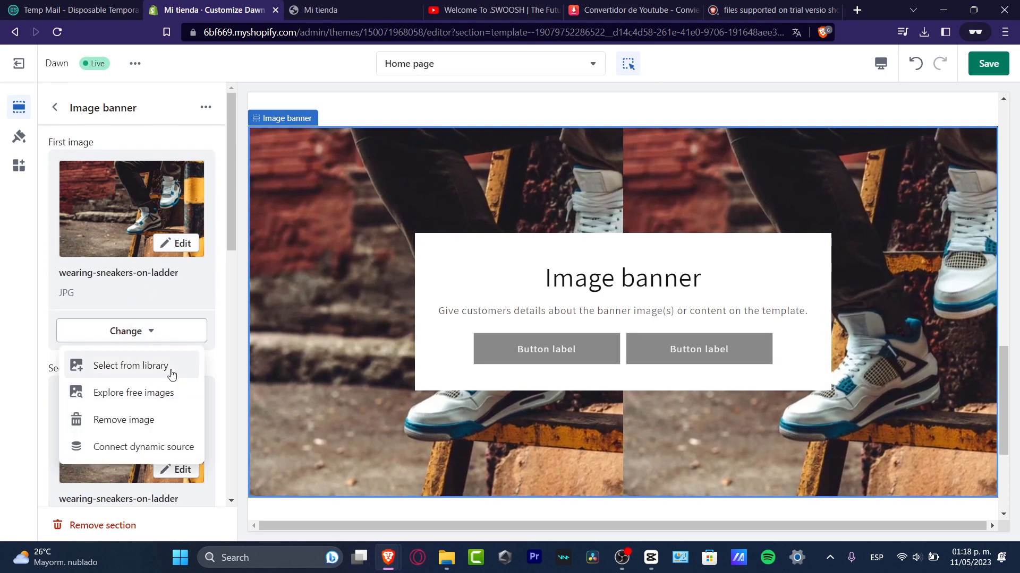
left_click(169, 392)
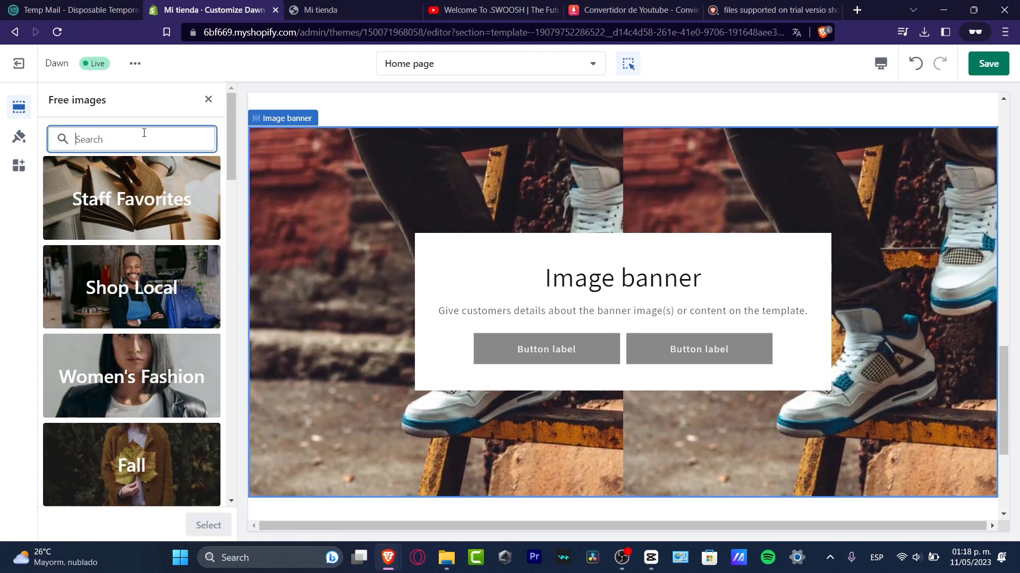
type("sneark")
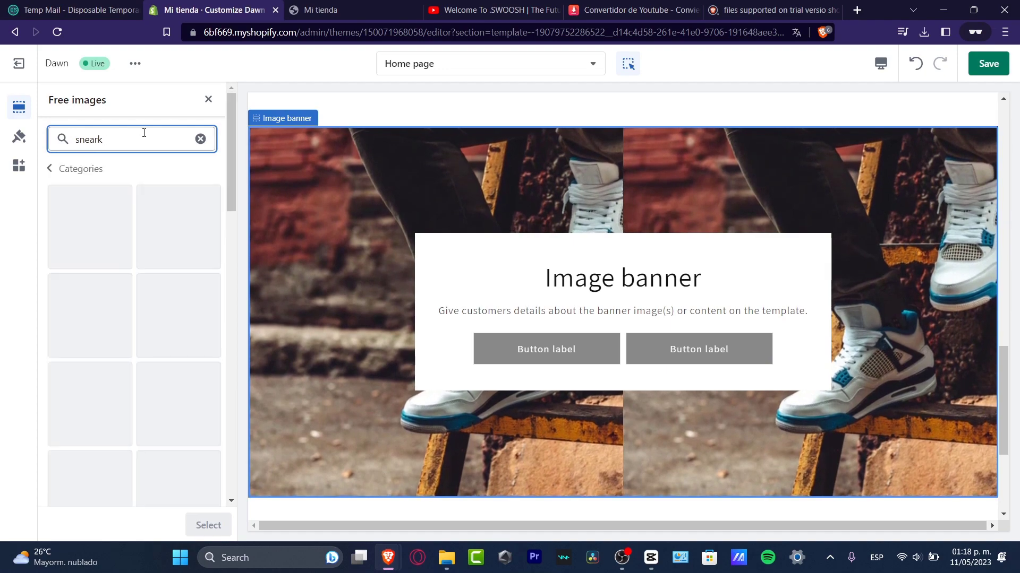
key("BackSpace")
key("BackSpace")
type("kers")
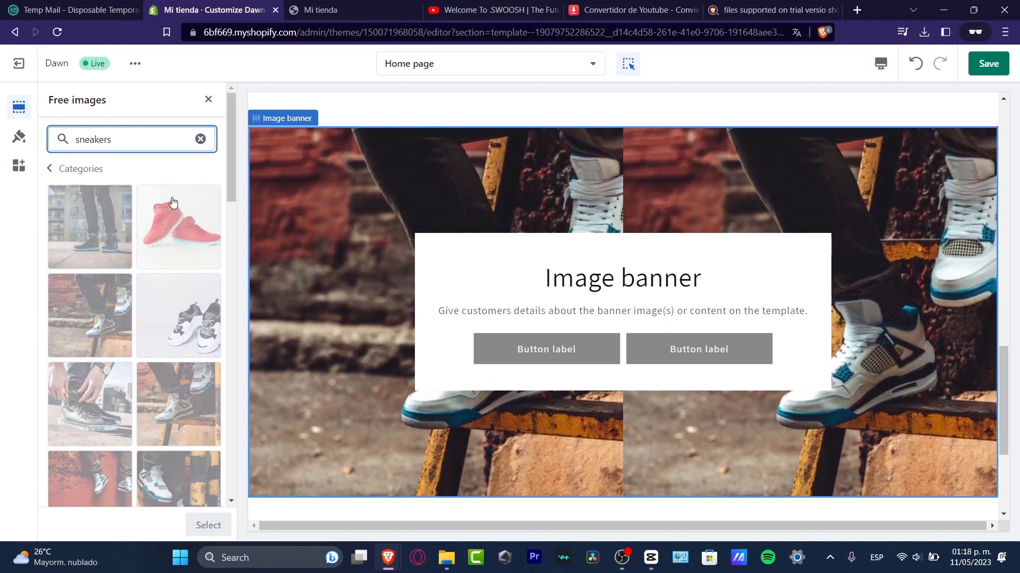
left_click(90, 227)
left_click(217, 525)
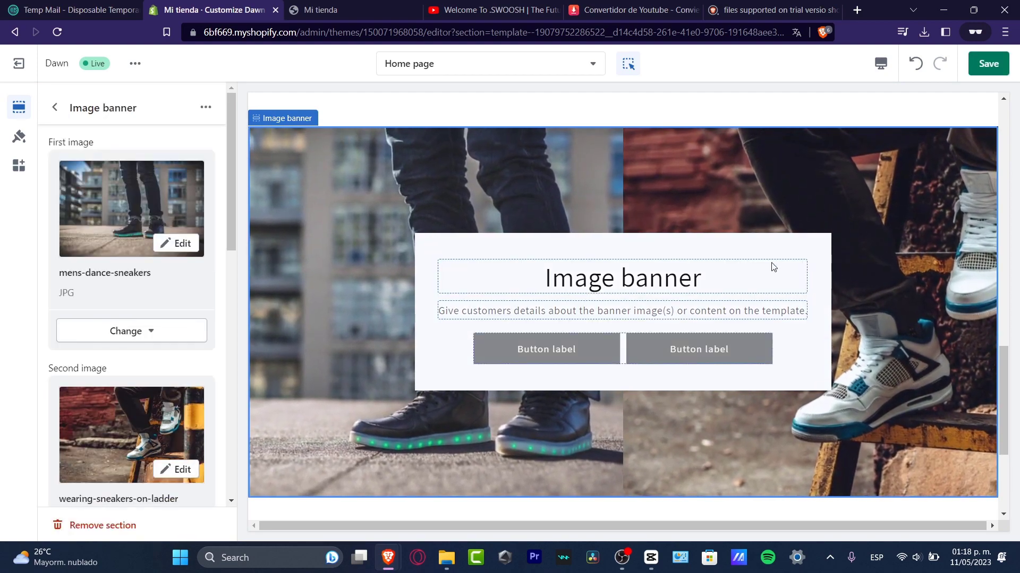
Change the banner heading to '20% OFF Sale now' and label the buttons 'Shop now' and 'Discover more'.
left_click(732, 279)
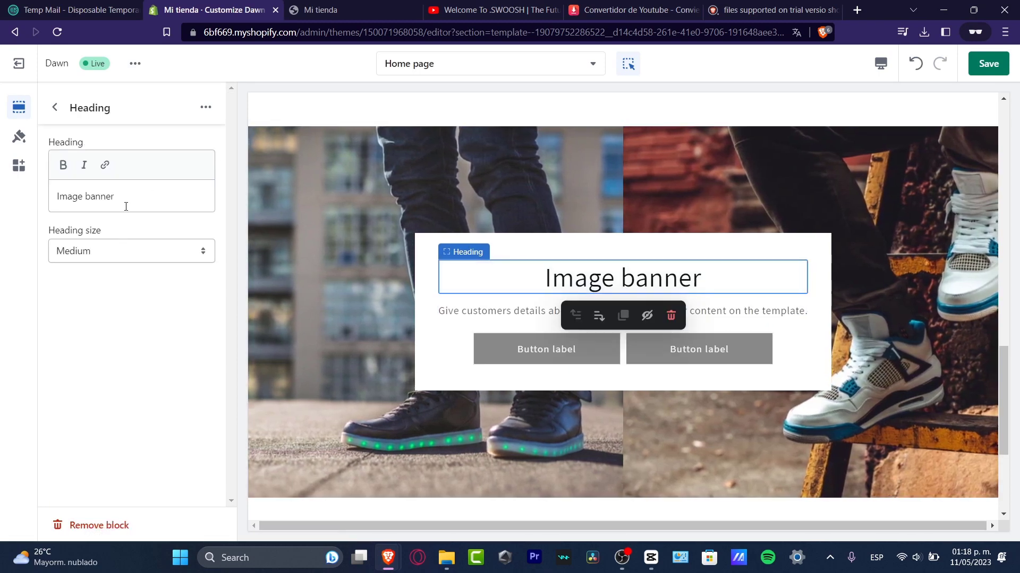
type("20")
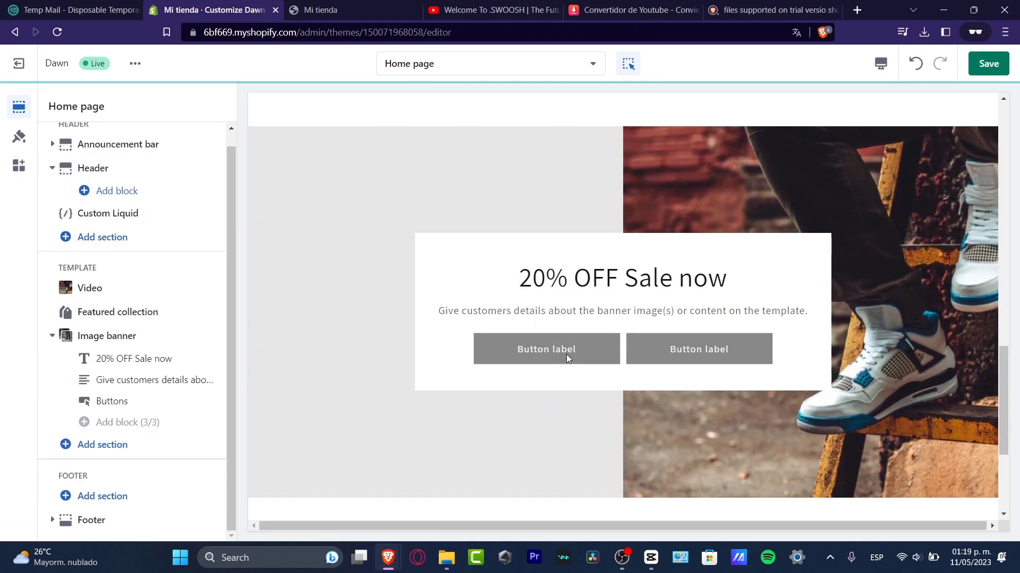
left_click(592, 351)
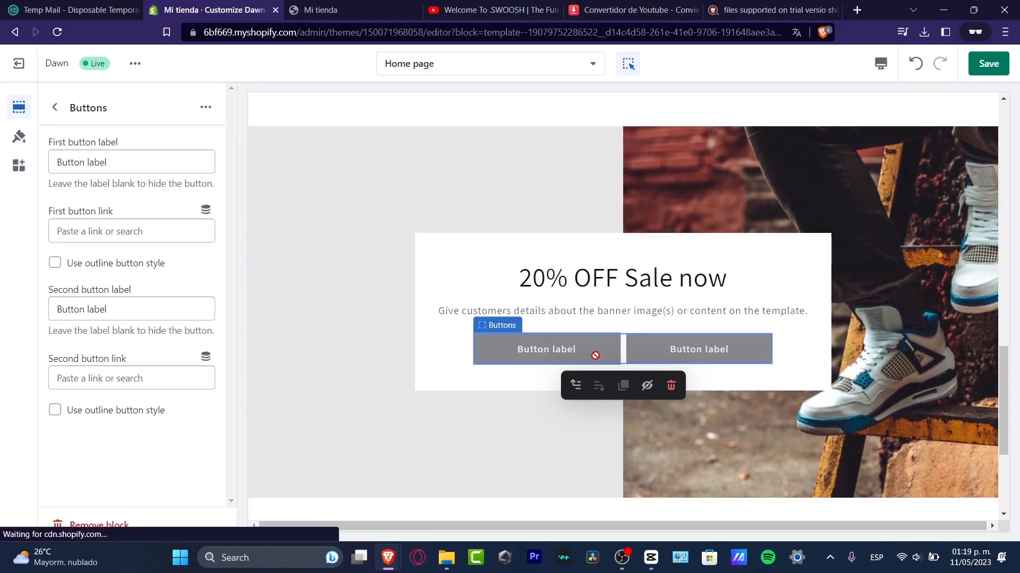
left_click(116, 158)
type("Shop now")
triple_click(150, 313)
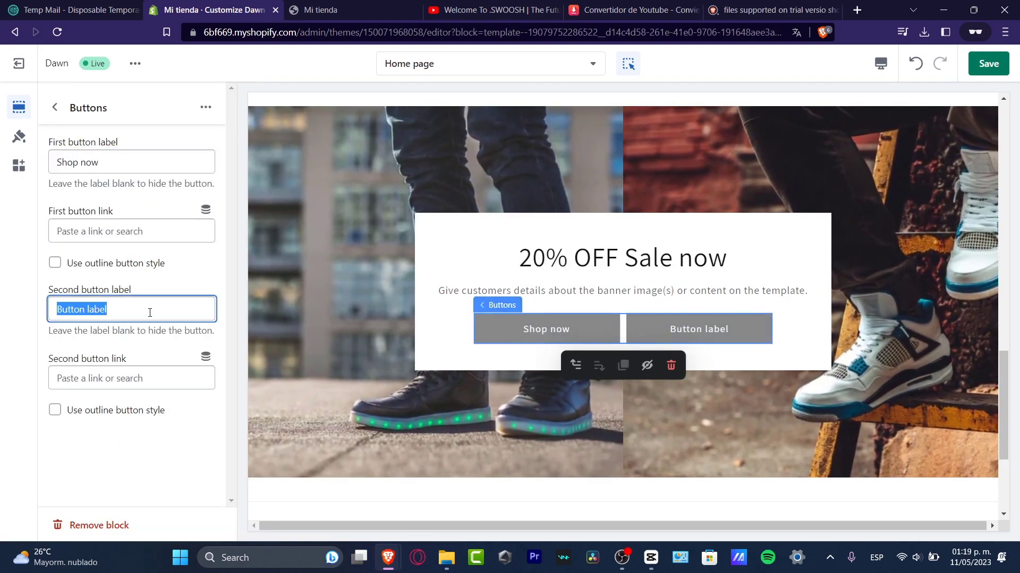
type("Discover more")
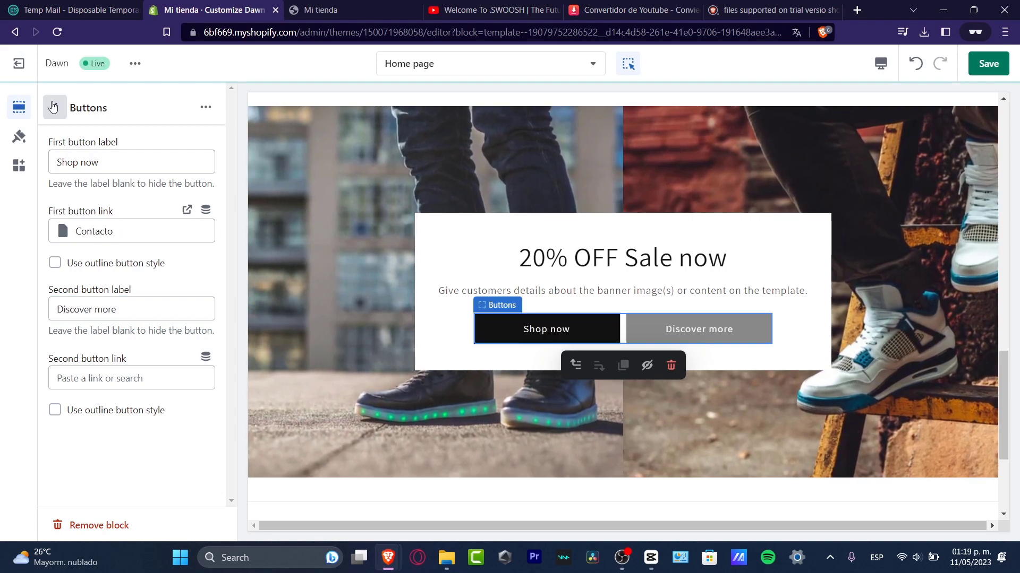
left_click(55, 108)
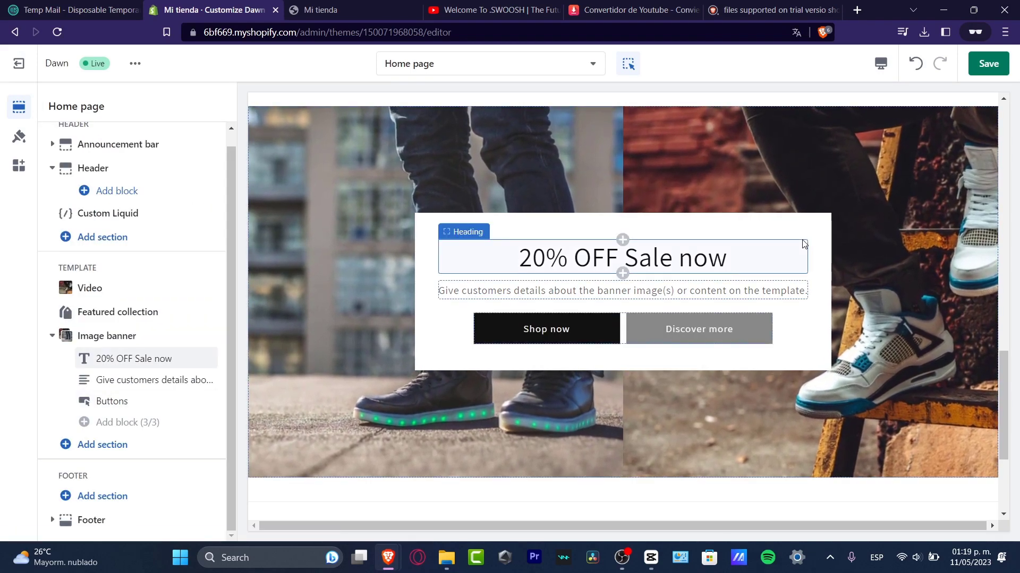
left_click(804, 244)
Give the image banner section the Accent 1 color scheme.
left_click(821, 241)
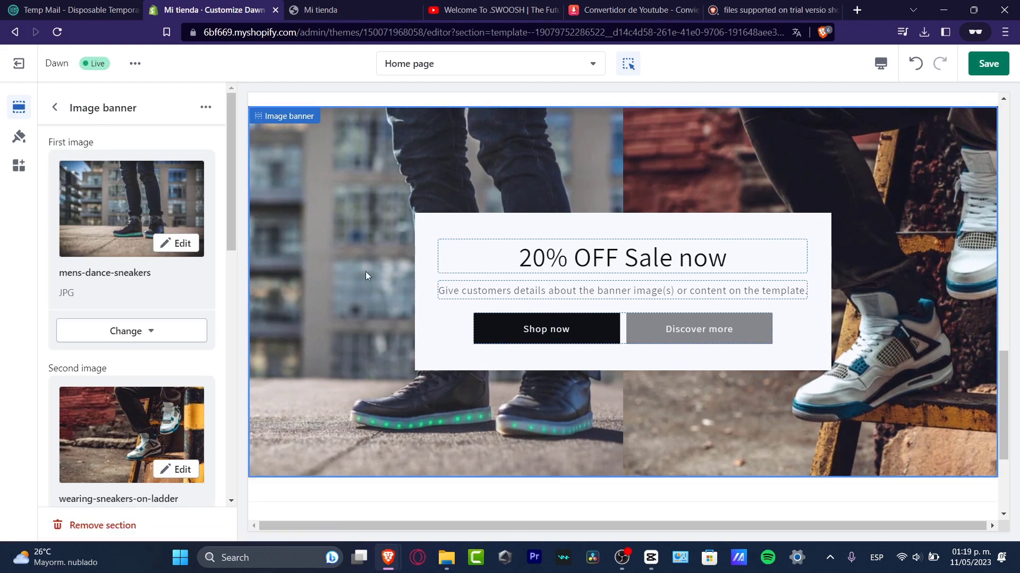
scroll(117, 356, "down", 15)
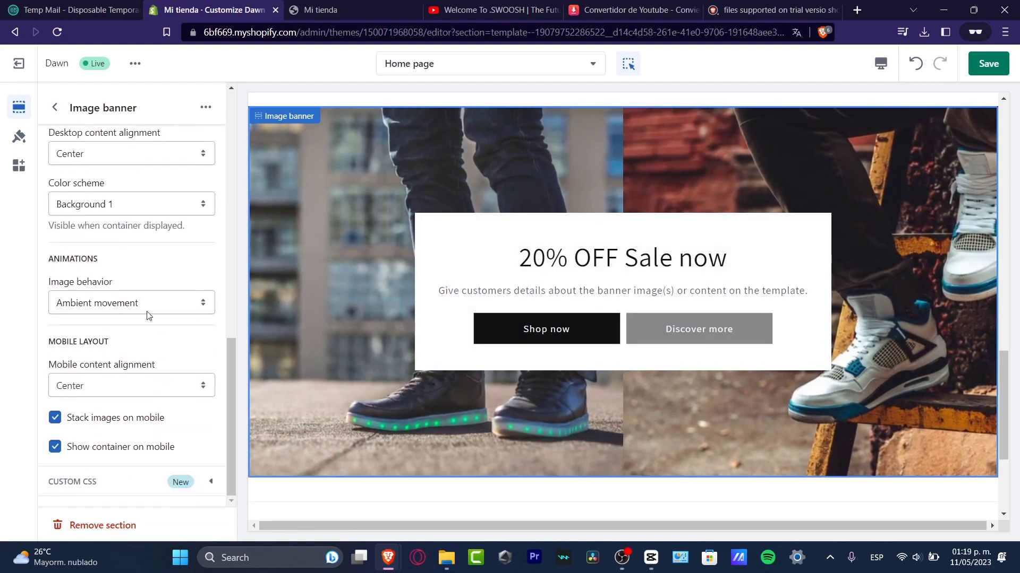
left_click(156, 205)
left_click(163, 233)
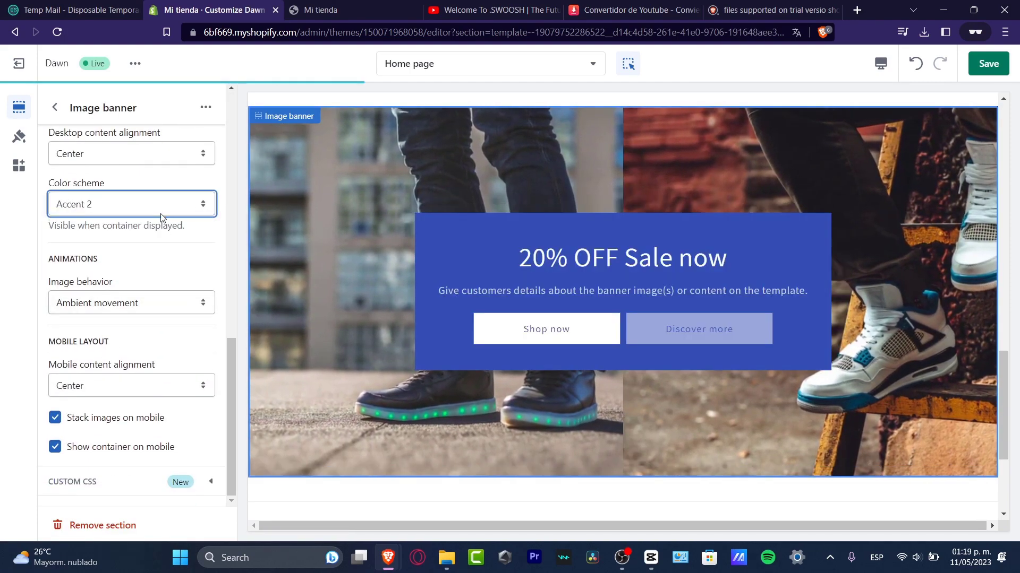
left_click(163, 213)
left_click(160, 220)
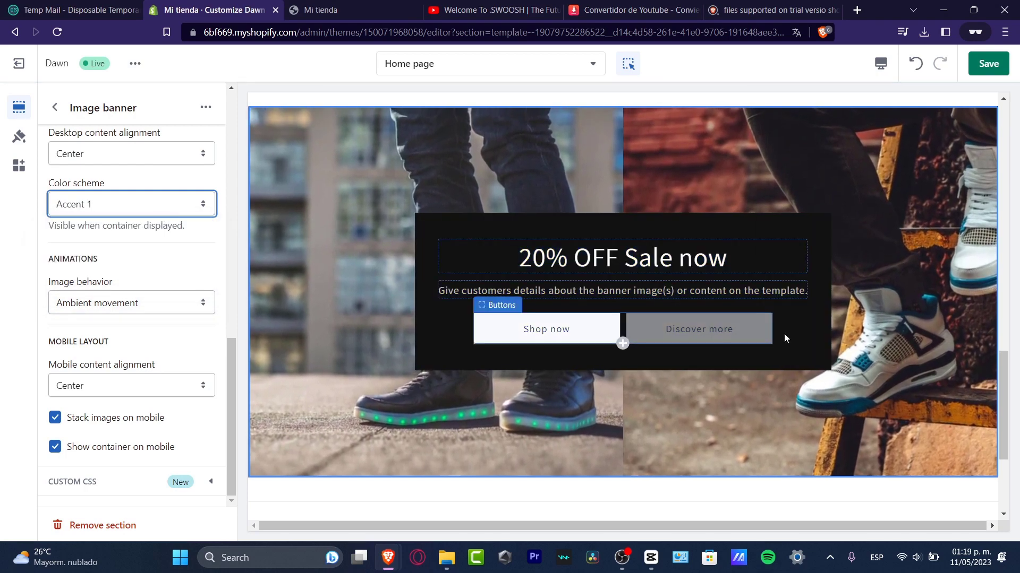
Set mobile content alignment to Left and save the theme changes.
left_click(133, 383)
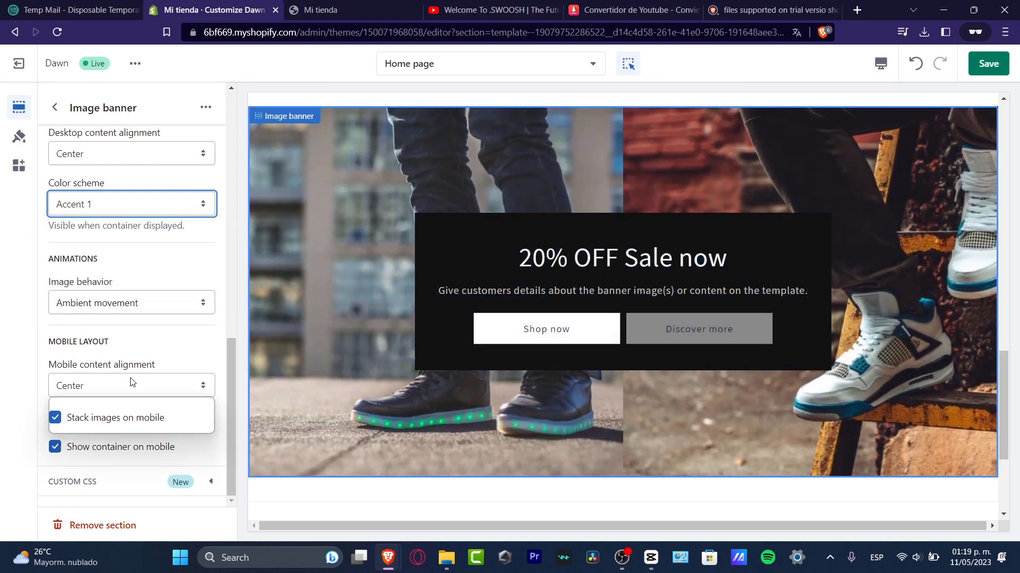
left_click(144, 400)
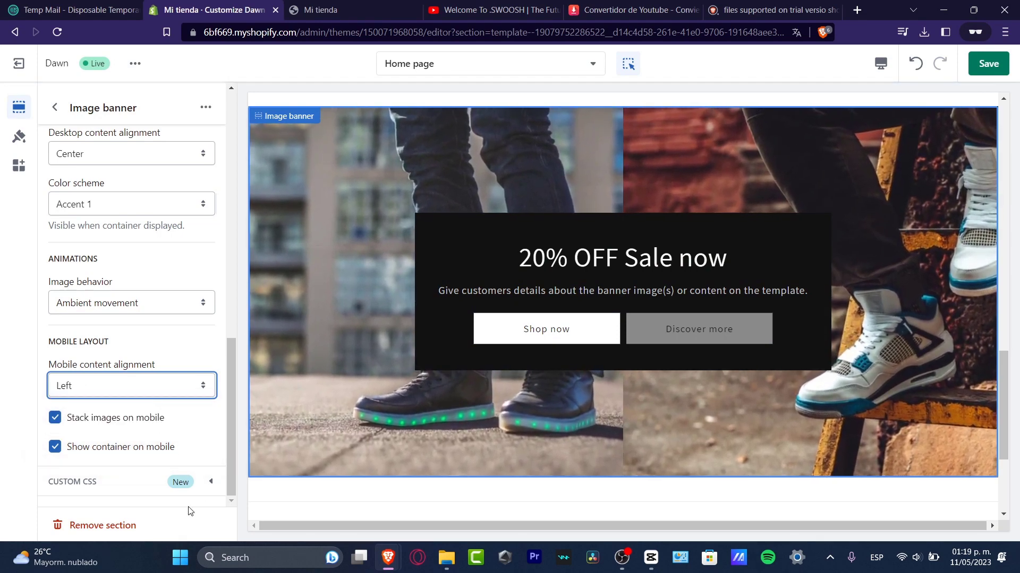
left_click(995, 64)
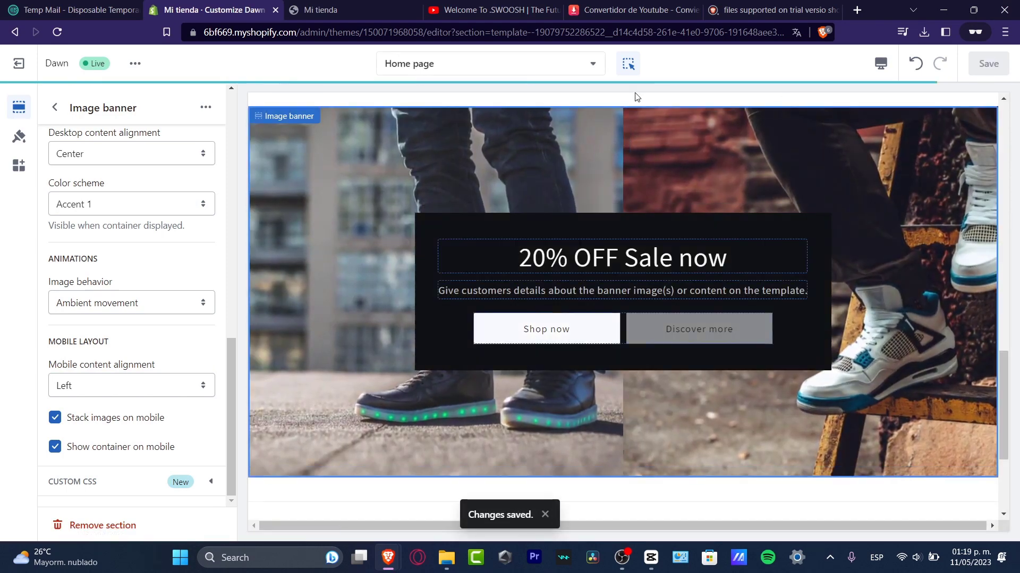
left_click(135, 63)
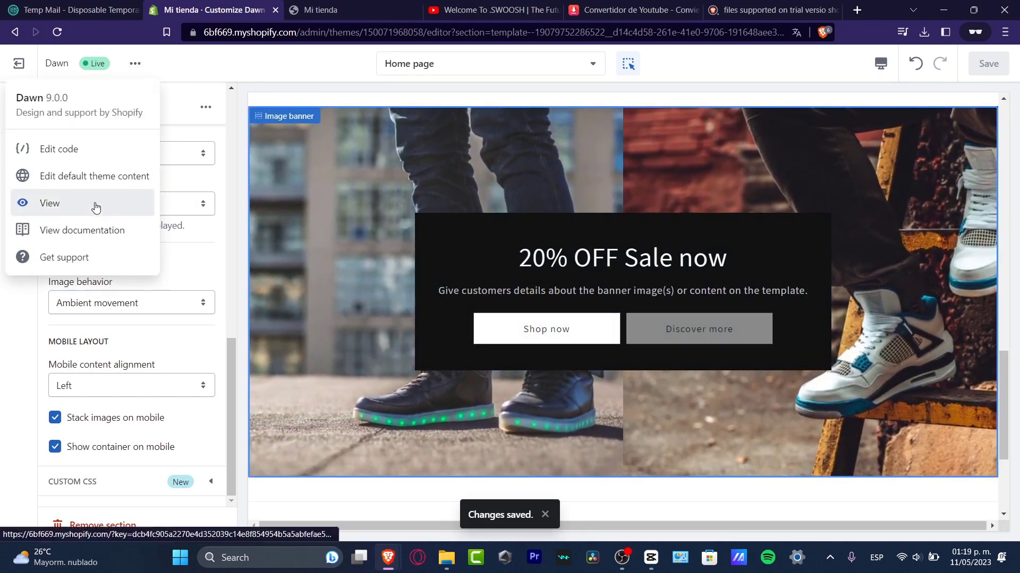
left_click(116, 203)
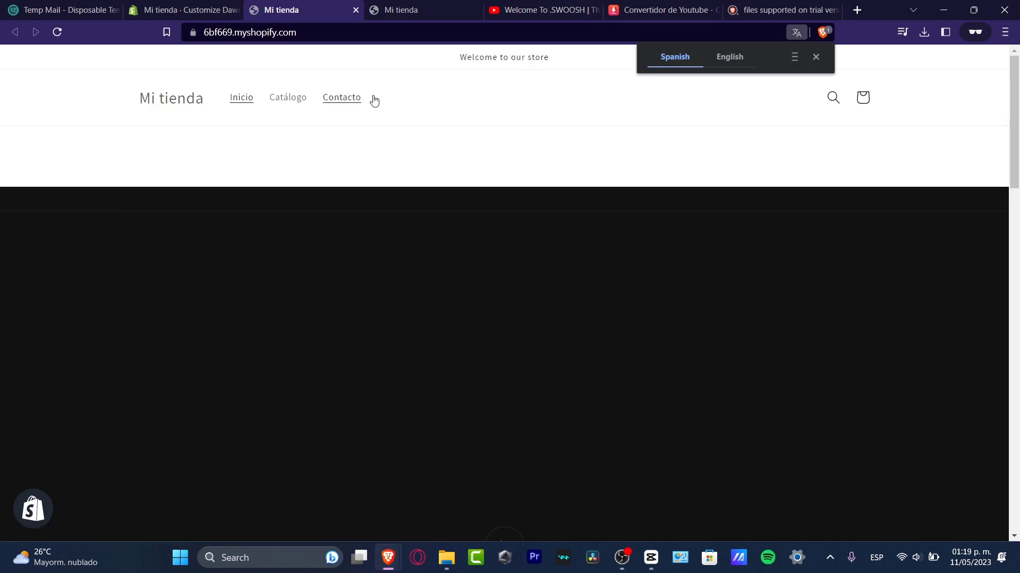
left_click(817, 56)
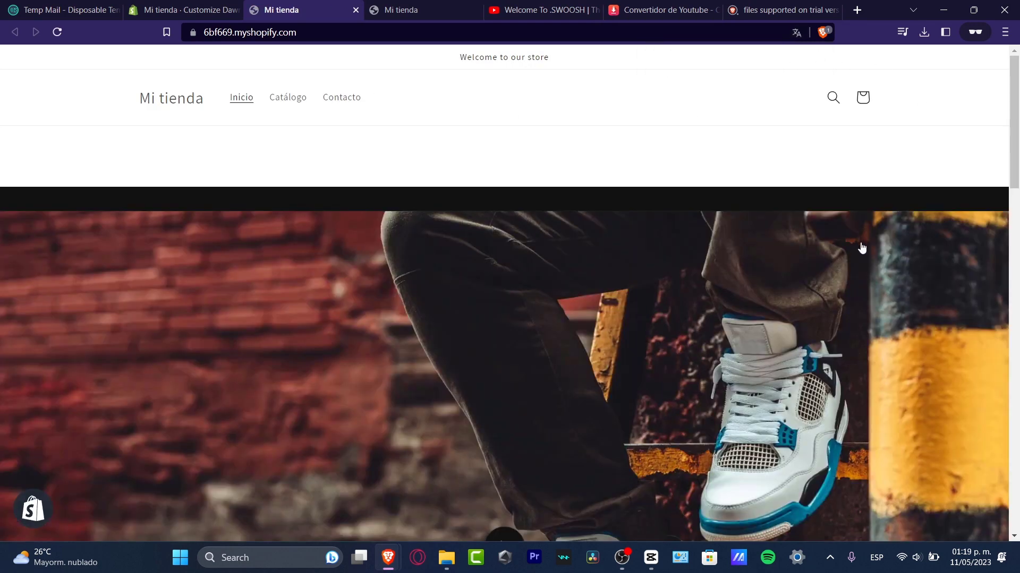
scroll(861, 248, "down", 3)
scroll(863, 248, "up", 3)
scroll(876, 337, "down", 4)
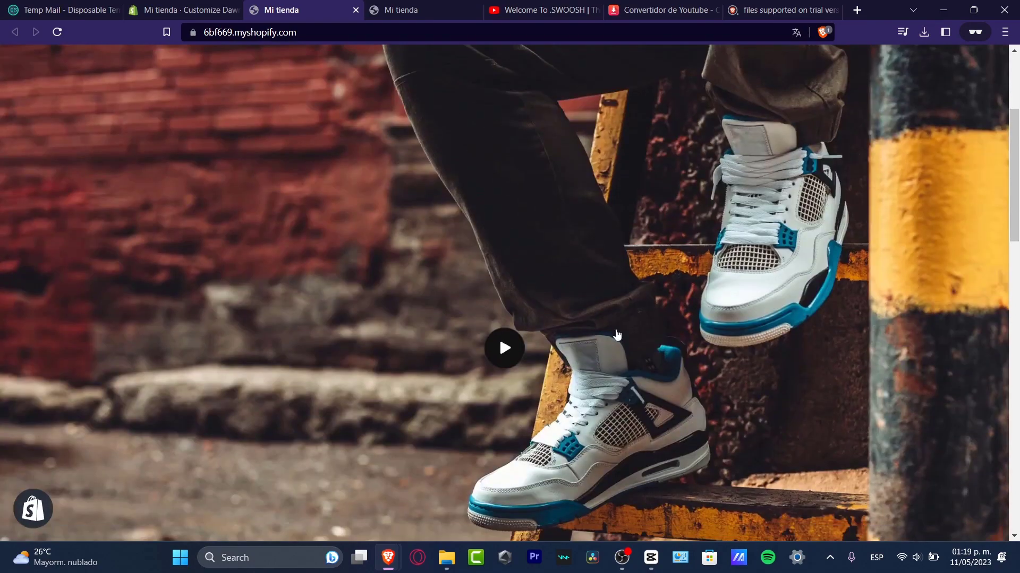
scroll(685, 340, "down", 3)
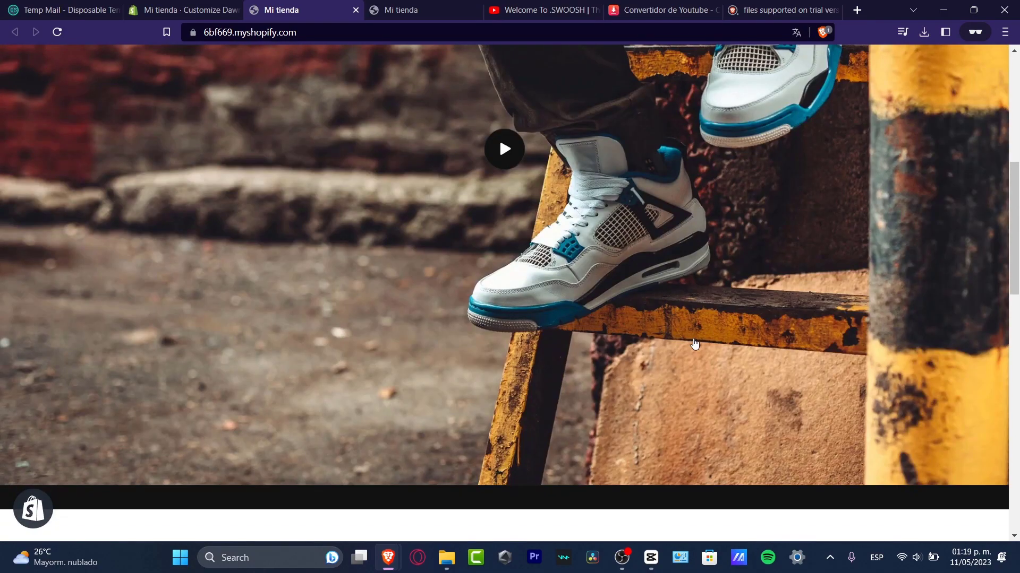
scroll(802, 325, "up", 5)
scroll(802, 325, "down", 3)
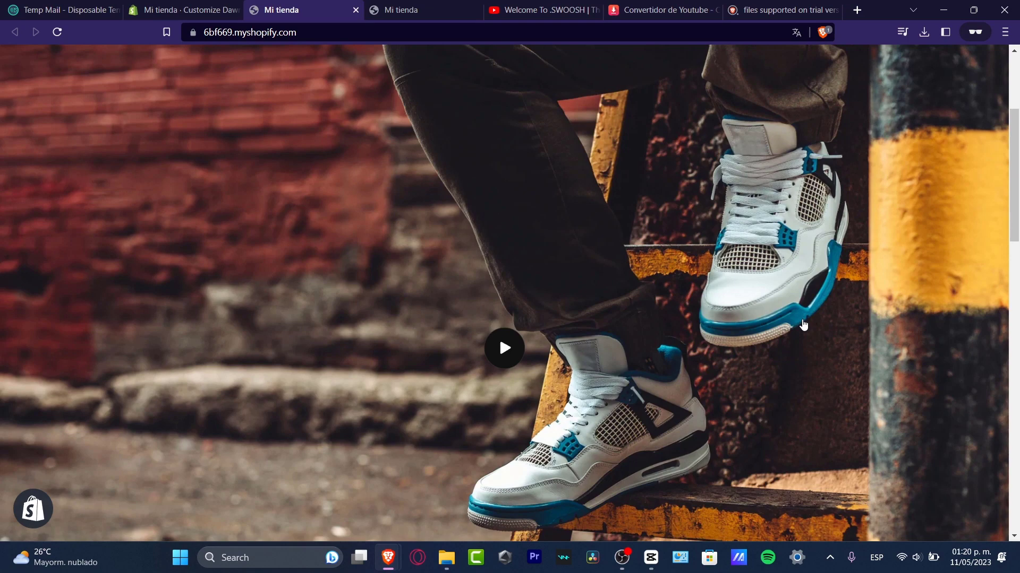
scroll(803, 325, "up", 4)
Drag the Image banner section above the Video section, save, and switch to the storefront.
left_click(242, 6)
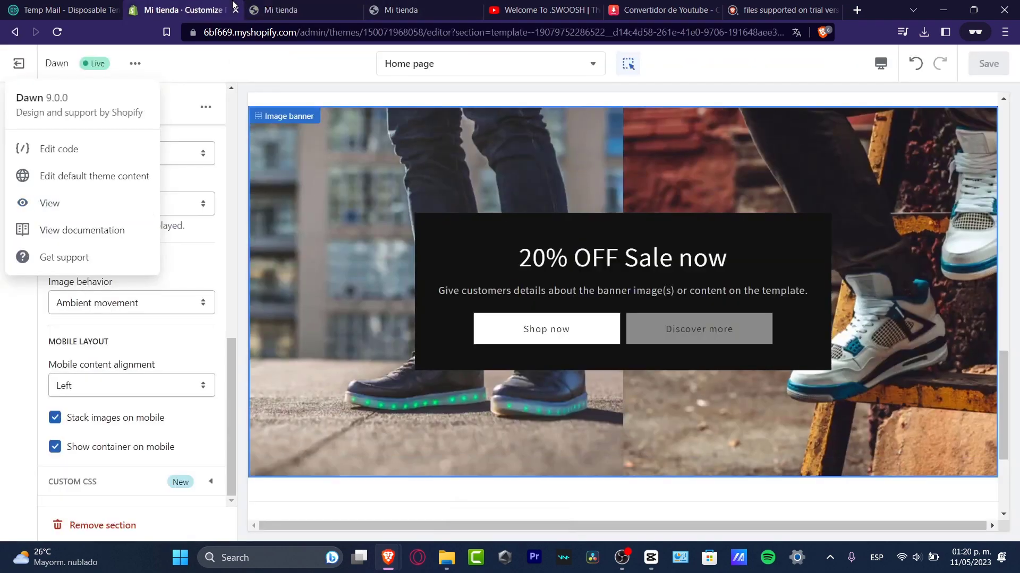
scroll(612, 325, "up", 3)
scroll(802, 279, "up", 3)
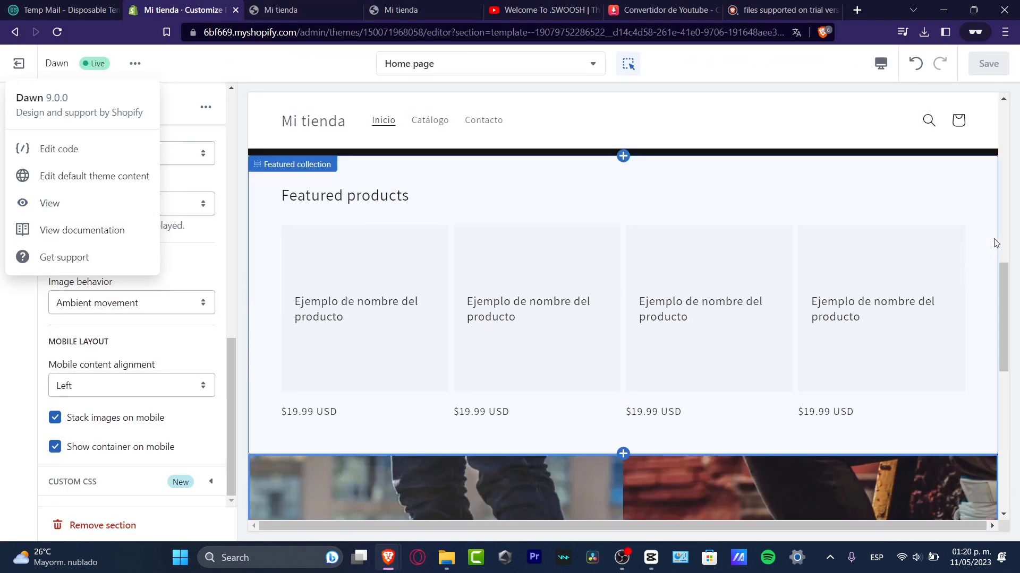
scroll(754, 298, "down", 3)
left_click(223, 170)
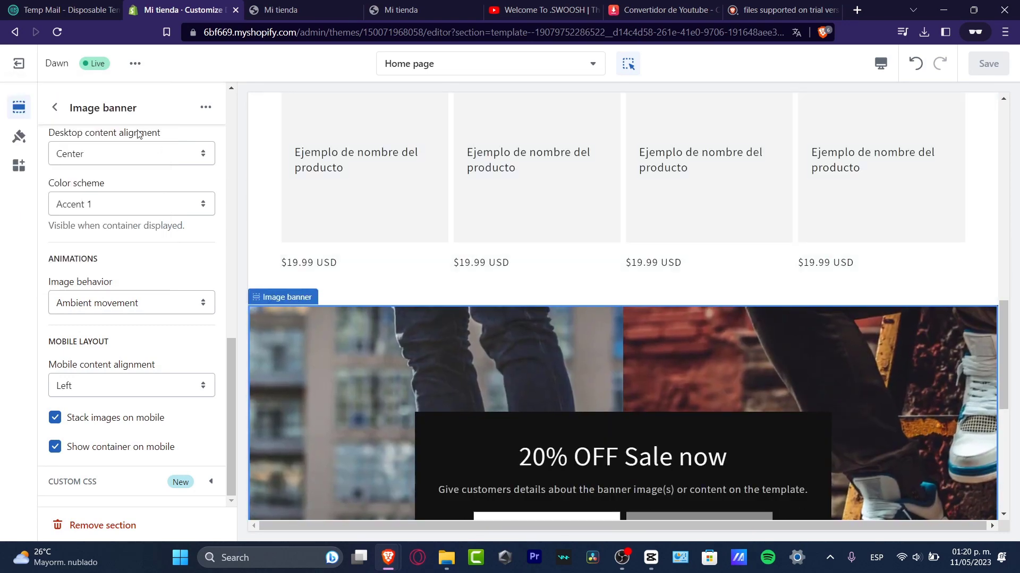
left_click(55, 103)
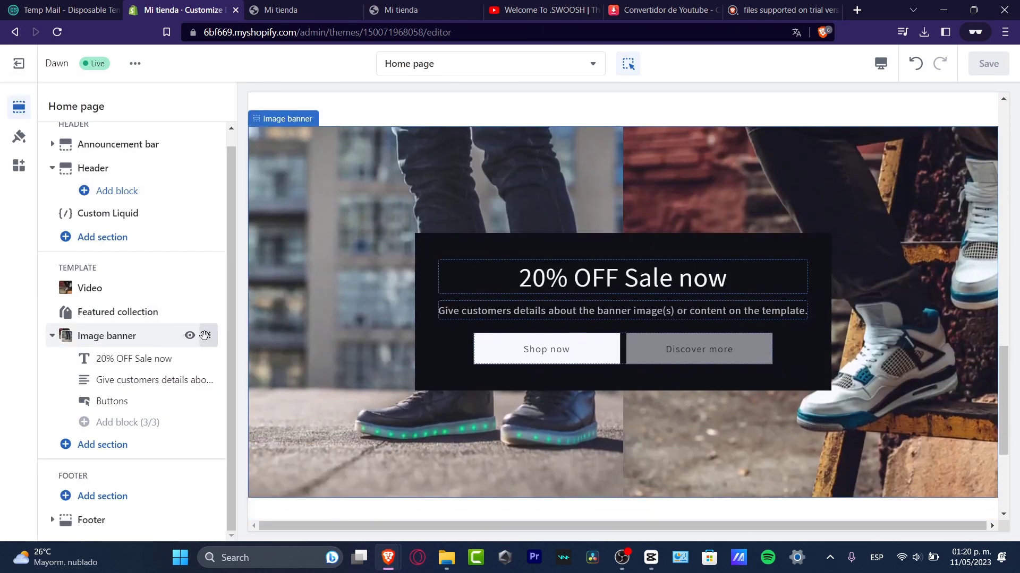
left_click_drag(205, 334, 191, 288)
left_click(986, 65)
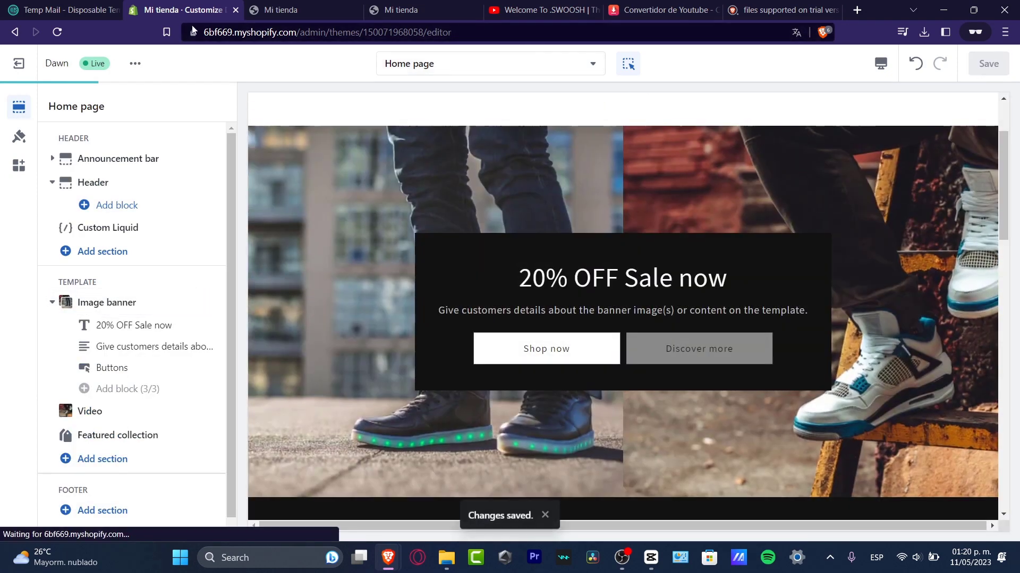
left_click(274, 6)
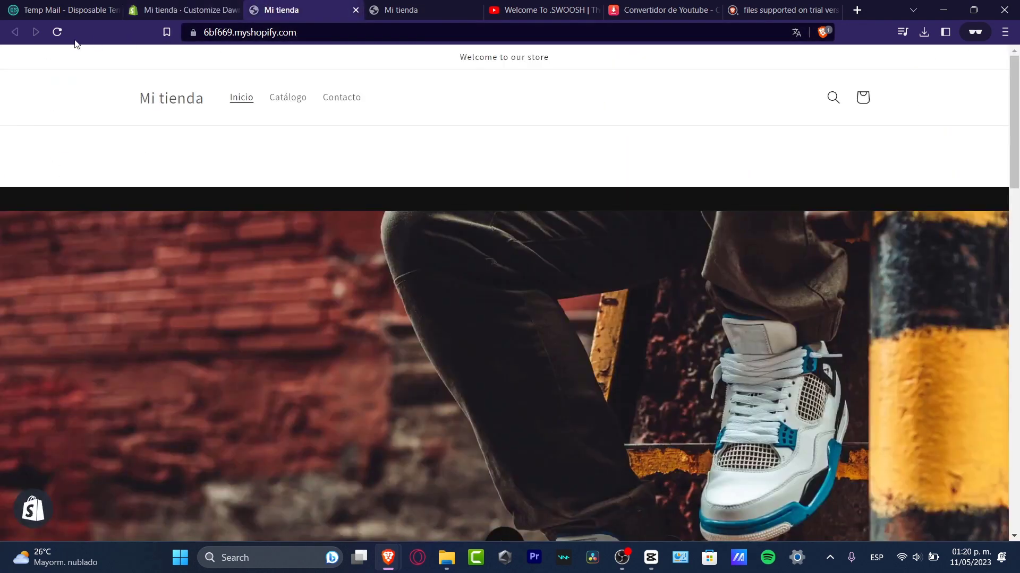
Reload the storefront, dismiss the translation bar, and confirm the 20% OFF banner sits above the video.
left_click(58, 33)
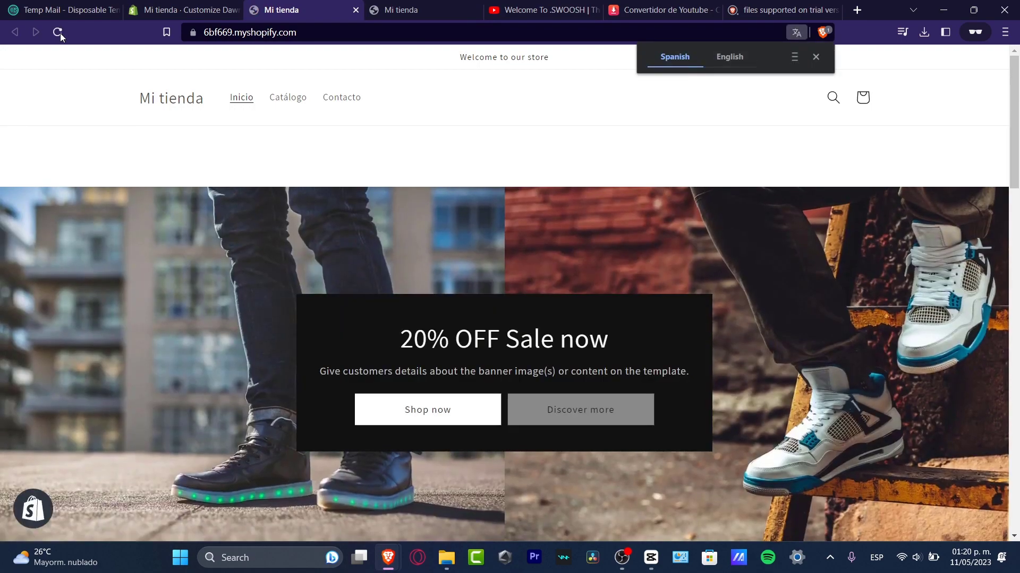
left_click(816, 56)
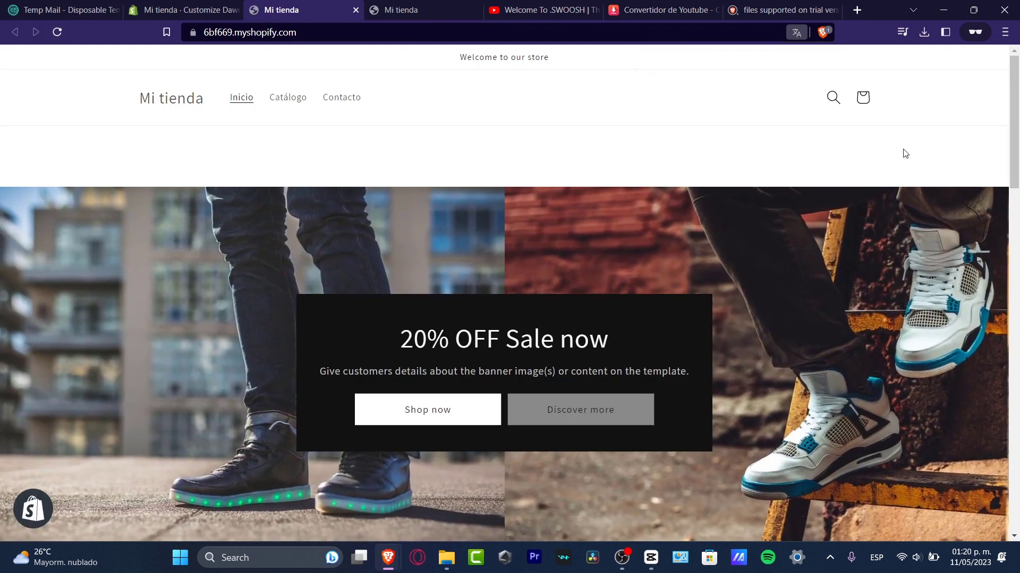
scroll(905, 160, "down", 3)
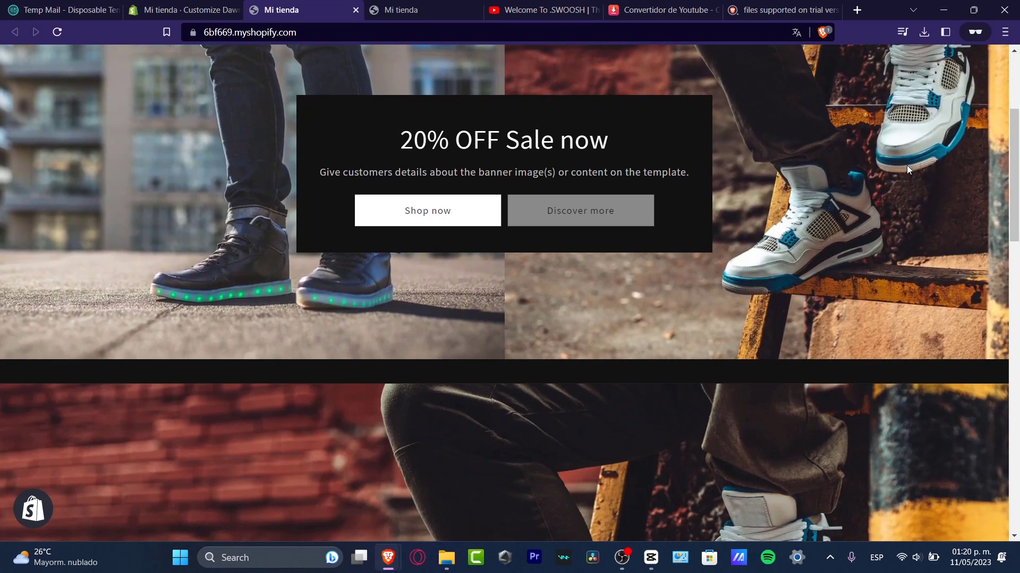
scroll(907, 169, "down", 4)
scroll(789, 374, "down", 4)
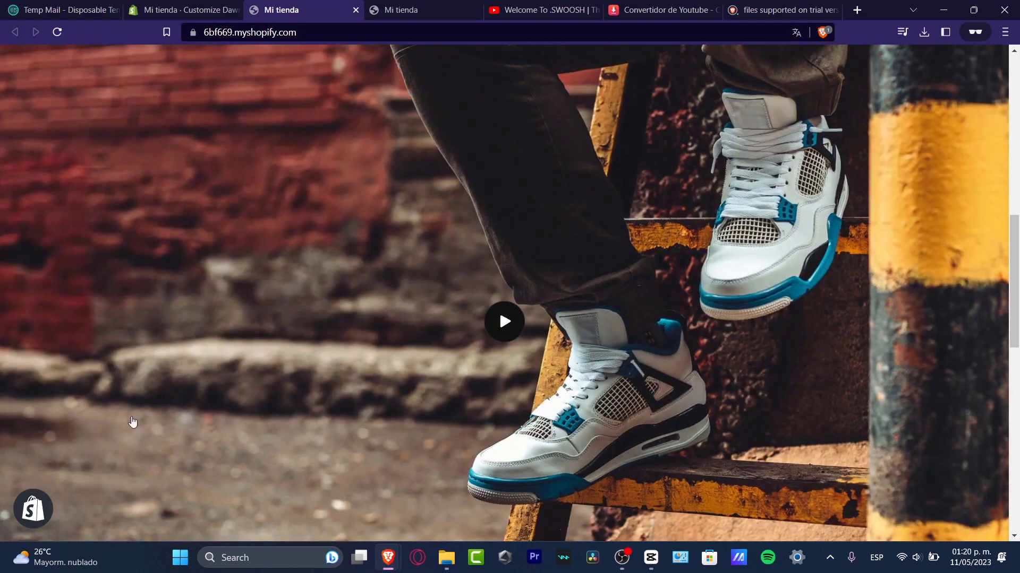
scroll(318, 430, "up", 10)
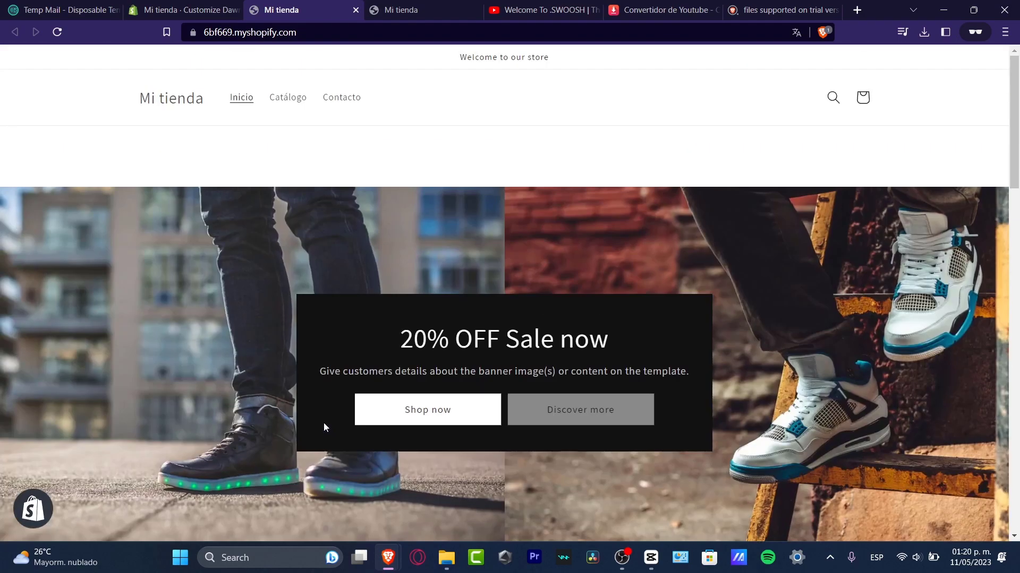